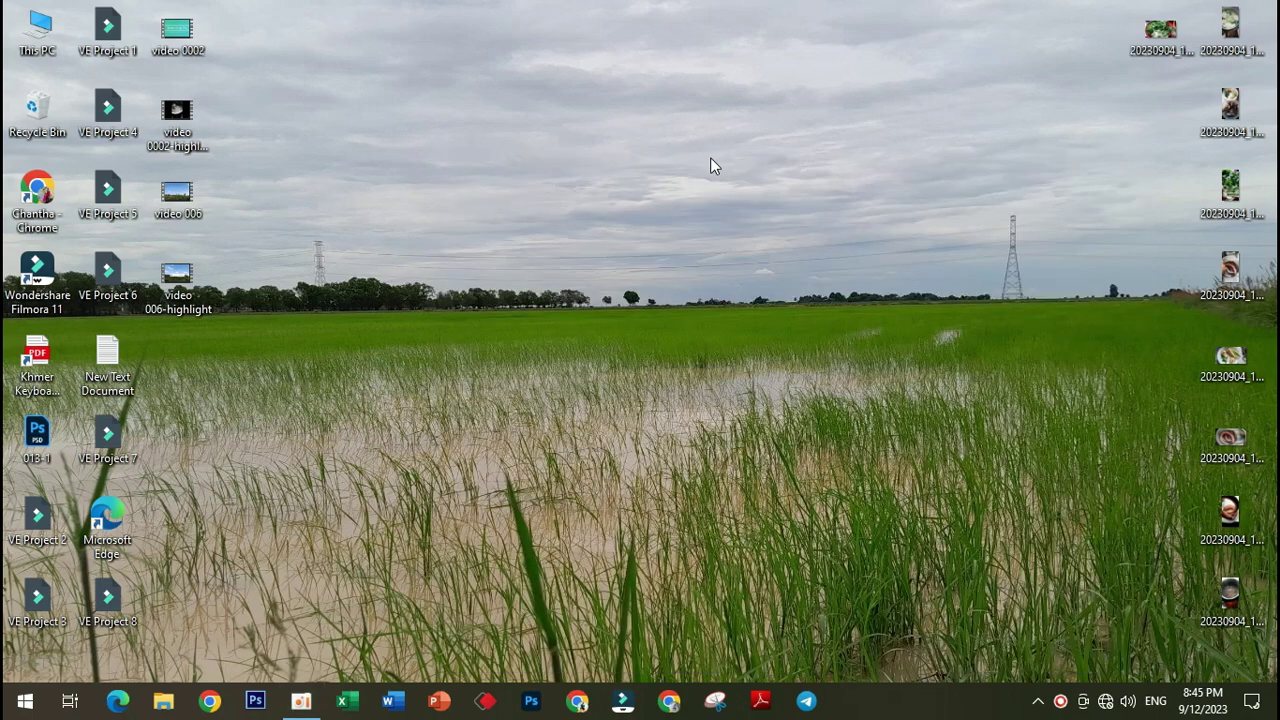
Refresh the desktop twice.
click(752, 211)
right_click(606, 155)
click(669, 208)
right_click(577, 135)
click(647, 195)
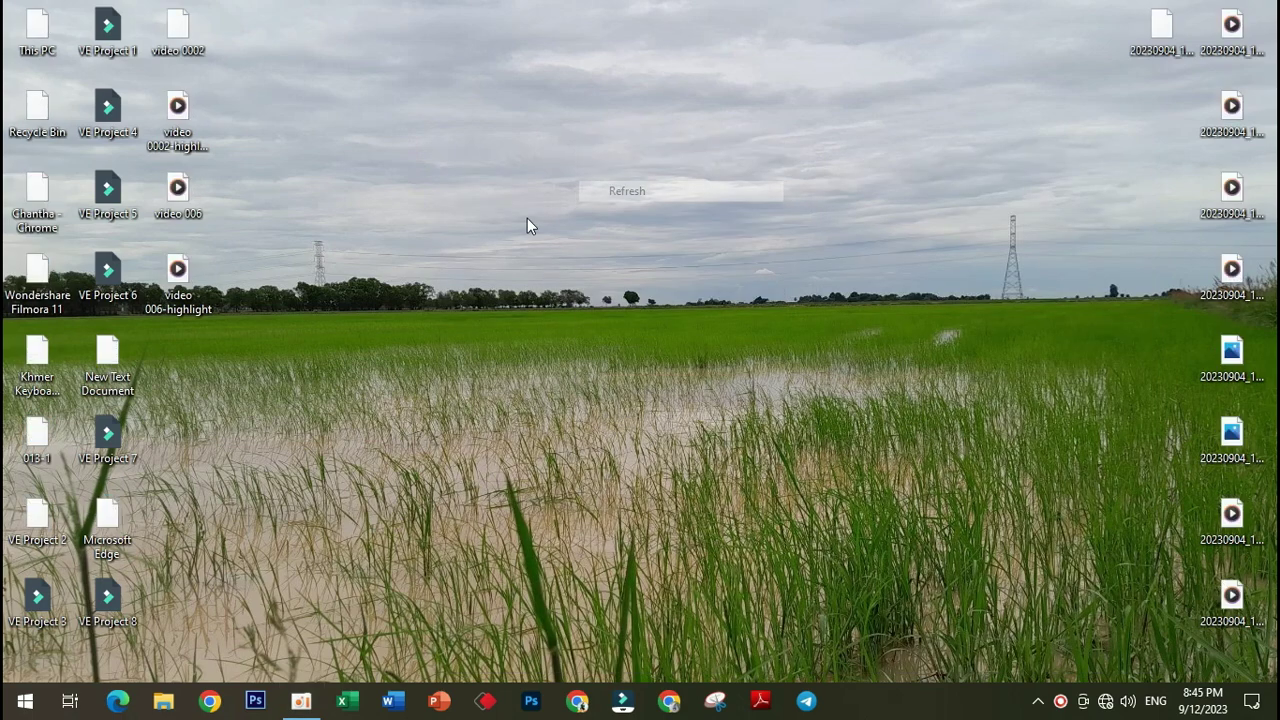
Open the Windows Temp folder by executing "temp" in the Run dialog.
right_click(24, 704)
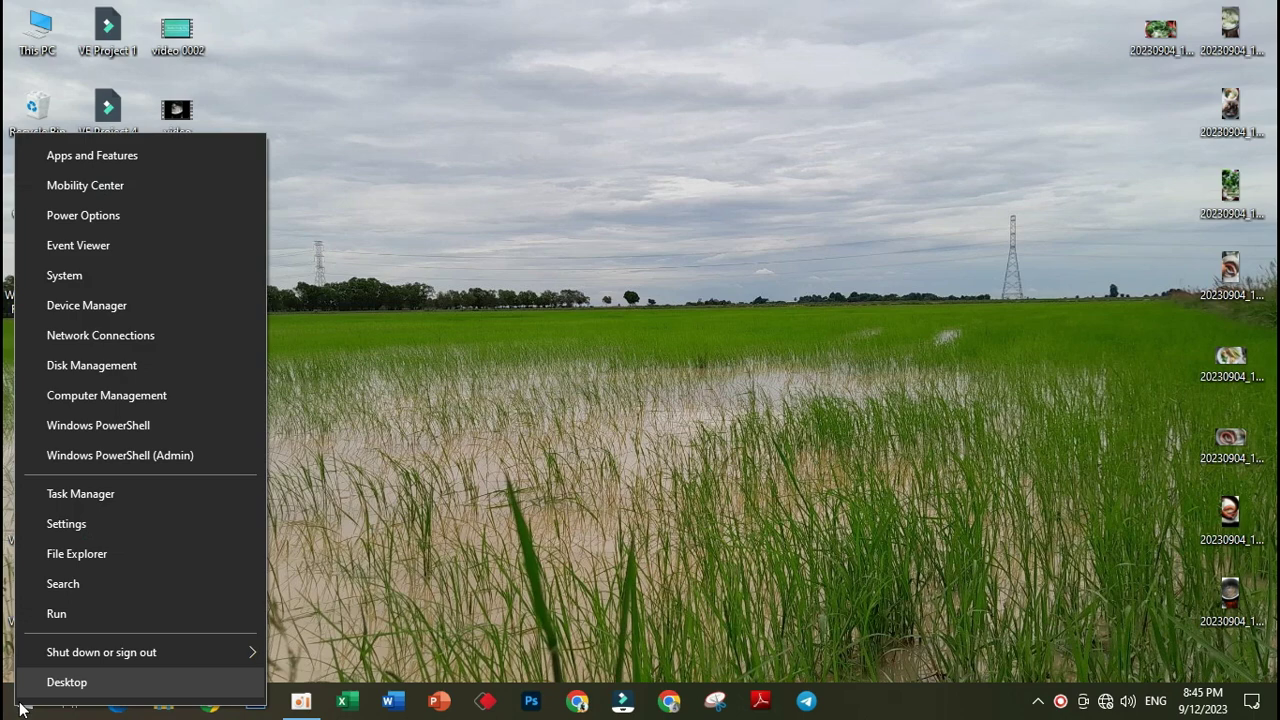
click(71, 613)
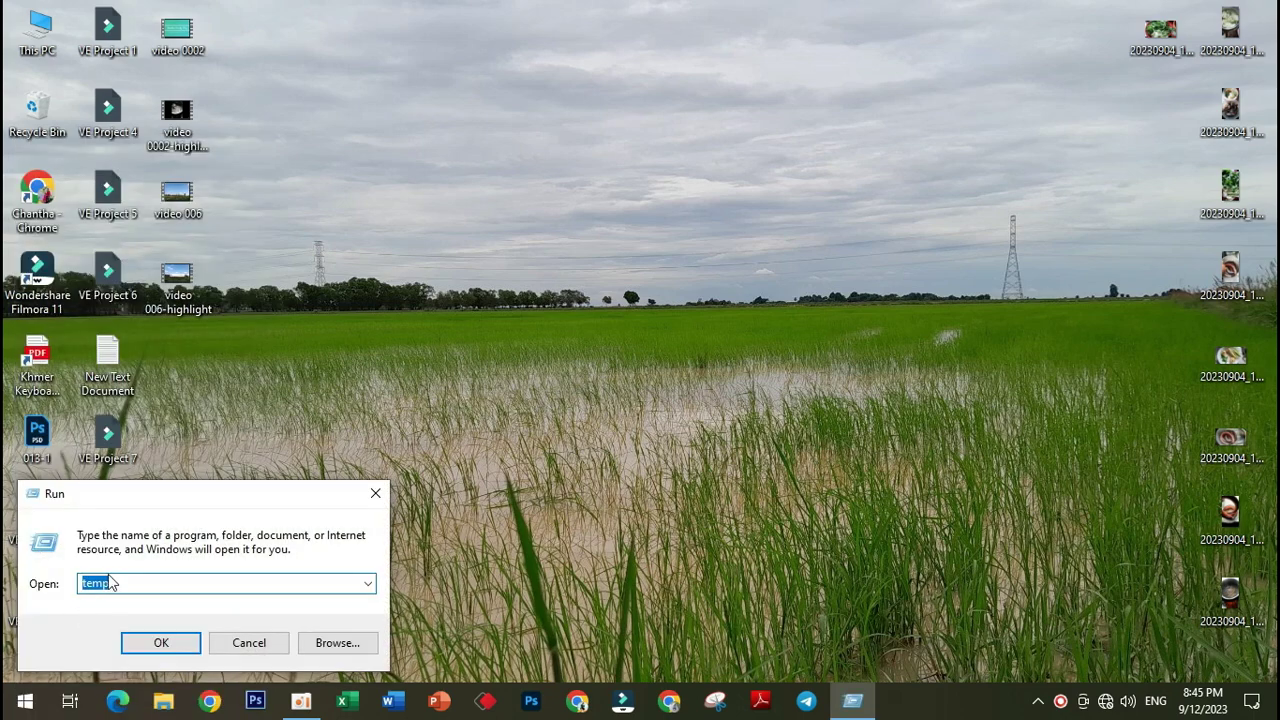
drag(221, 490, 485, 251)
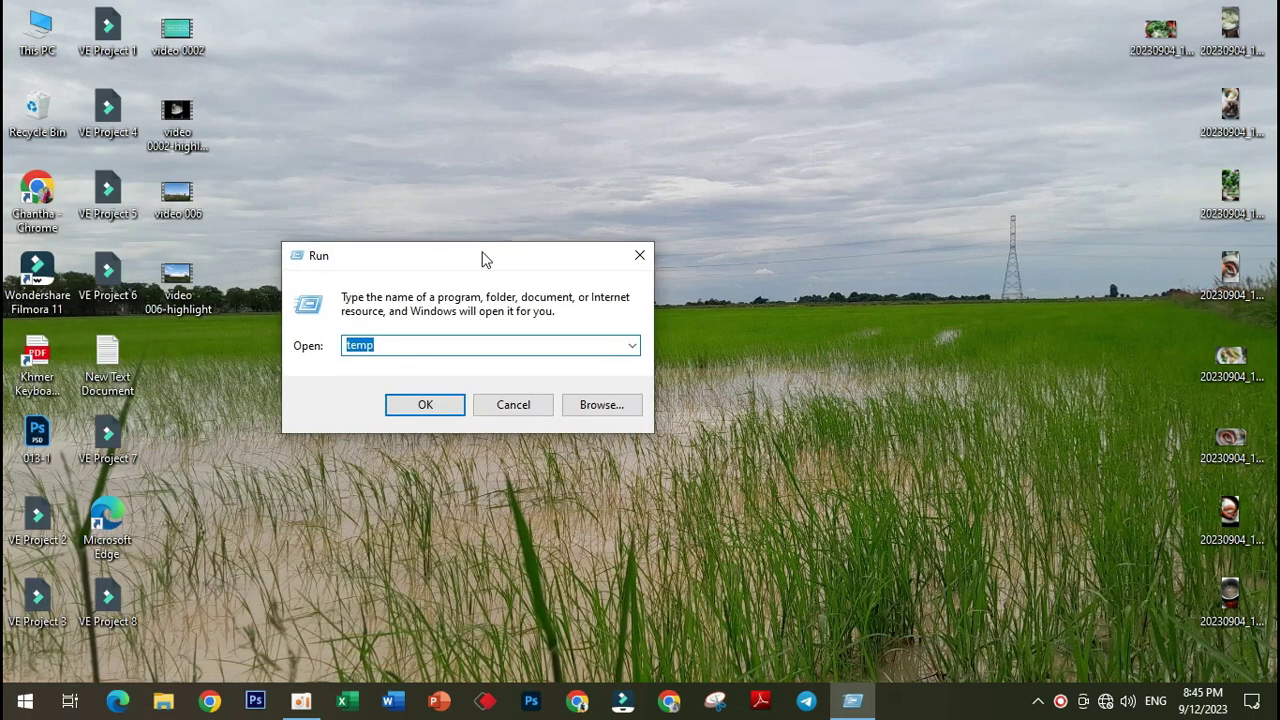
click(404, 348)
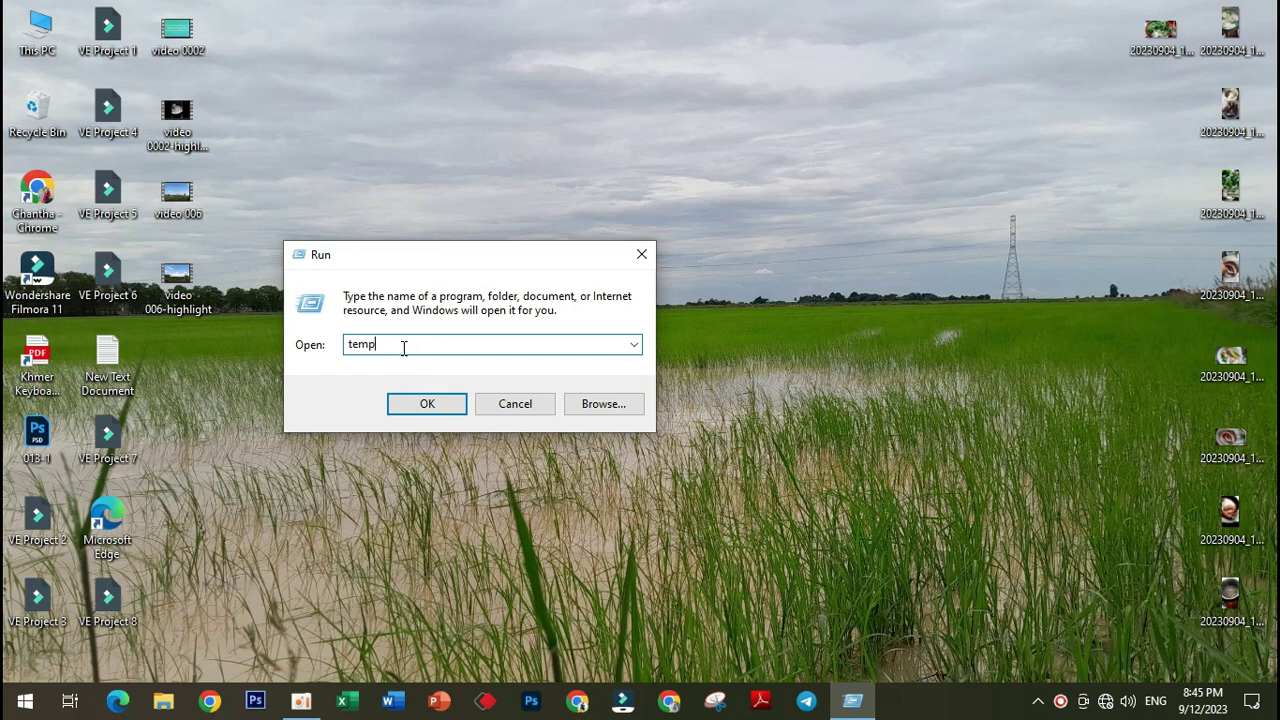
click(429, 406)
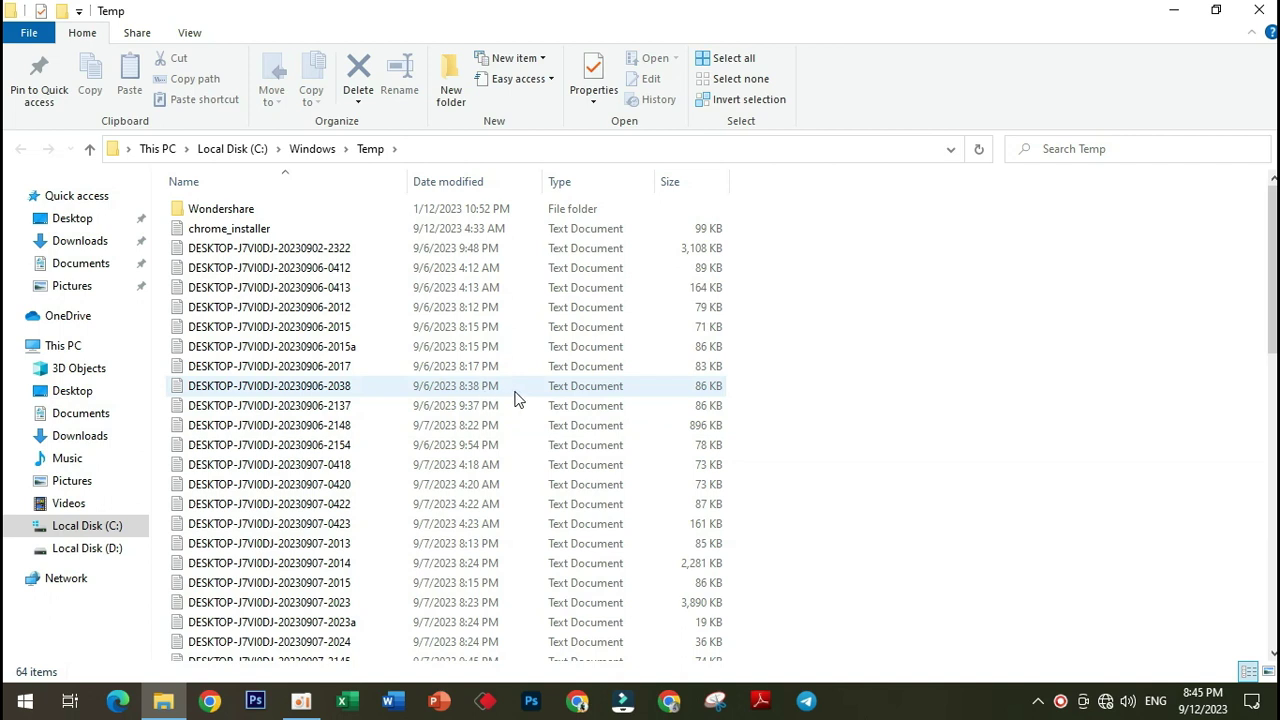
Restore the maximized Temp window to a smaller size and move it to the middle of the desktop.
click(1215, 11)
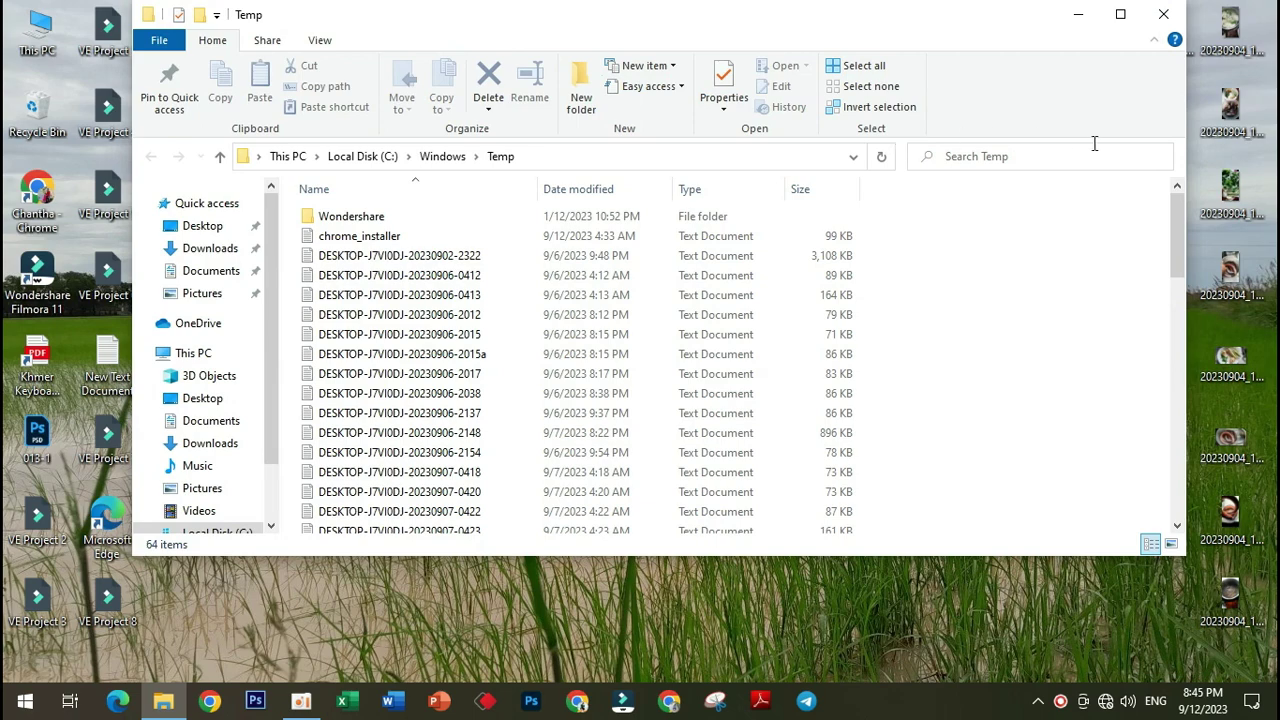
drag(1189, 179, 949, 180)
drag(534, 6, 673, 85)
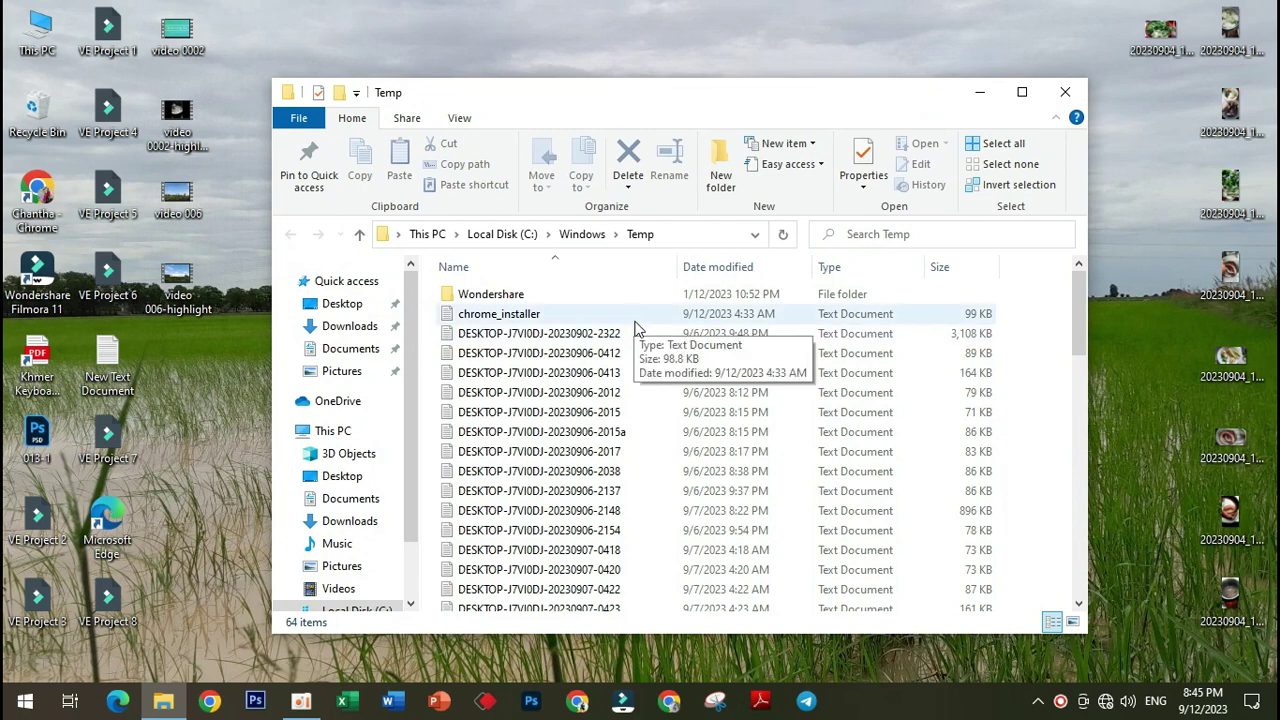
Delete all items in the Windows Temp folder, skipping every file and folder that is in use.
key(ctrl+a)
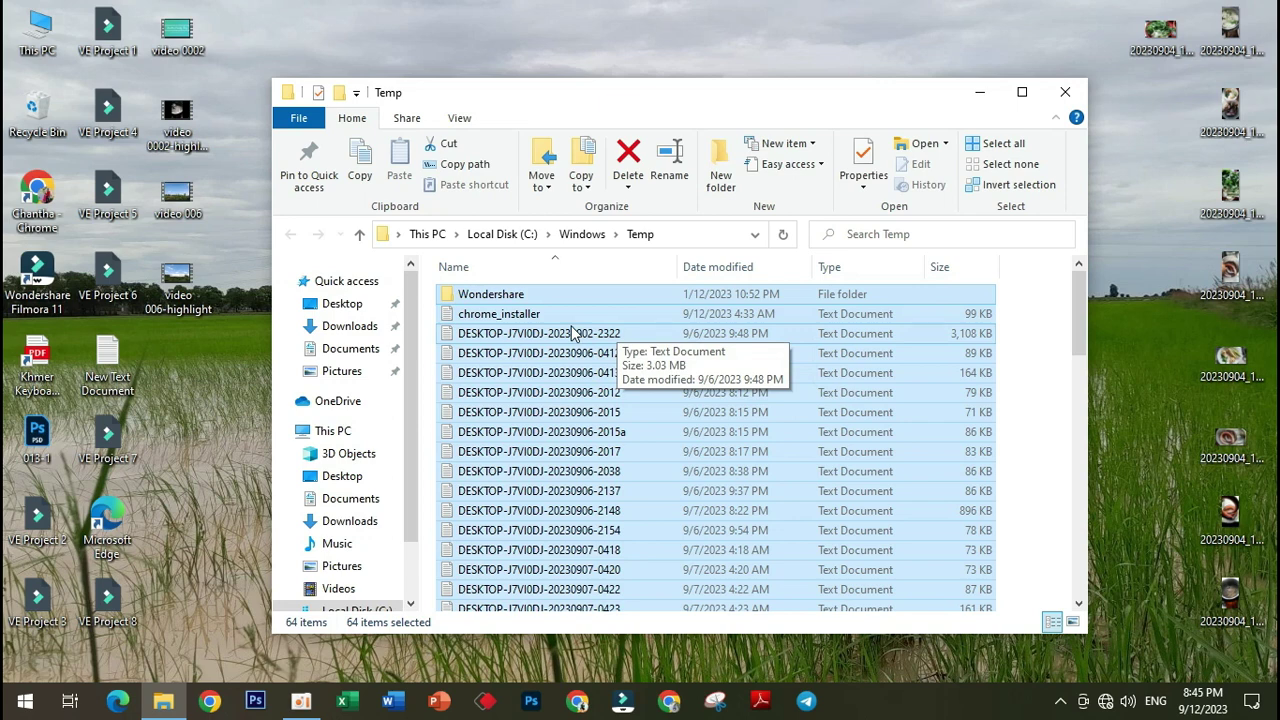
key(shift+Delete)
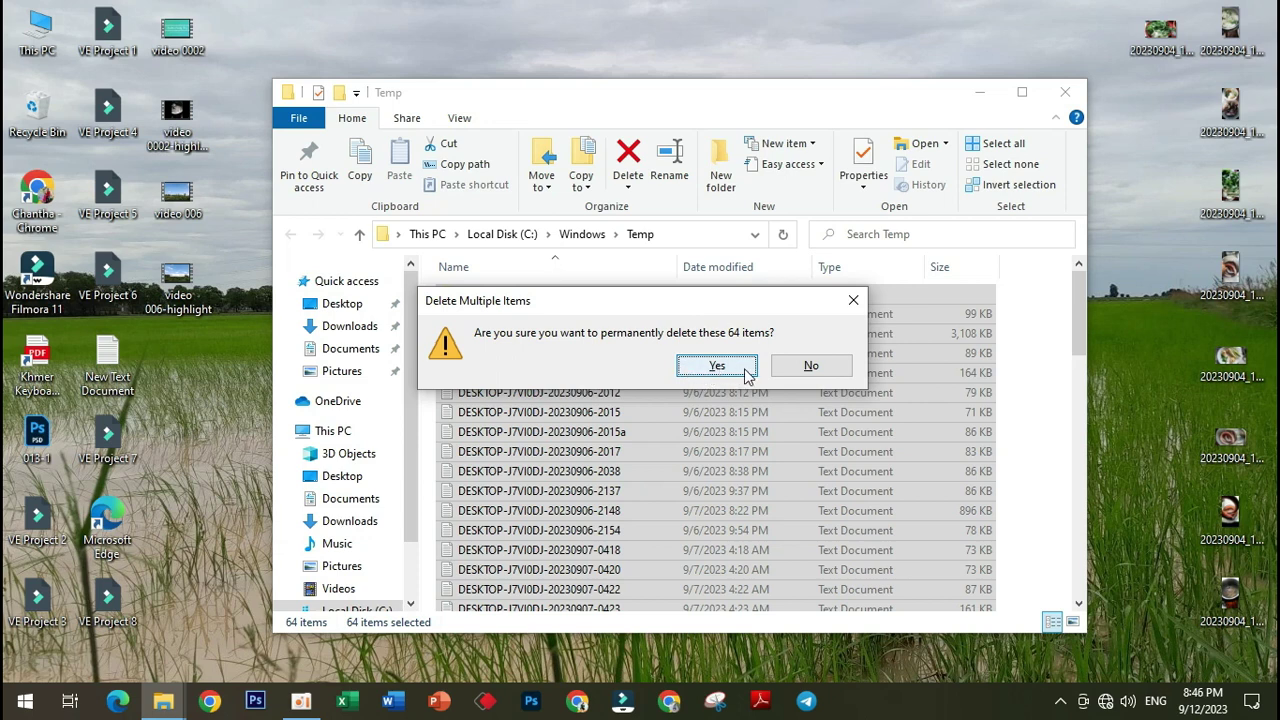
click(812, 366)
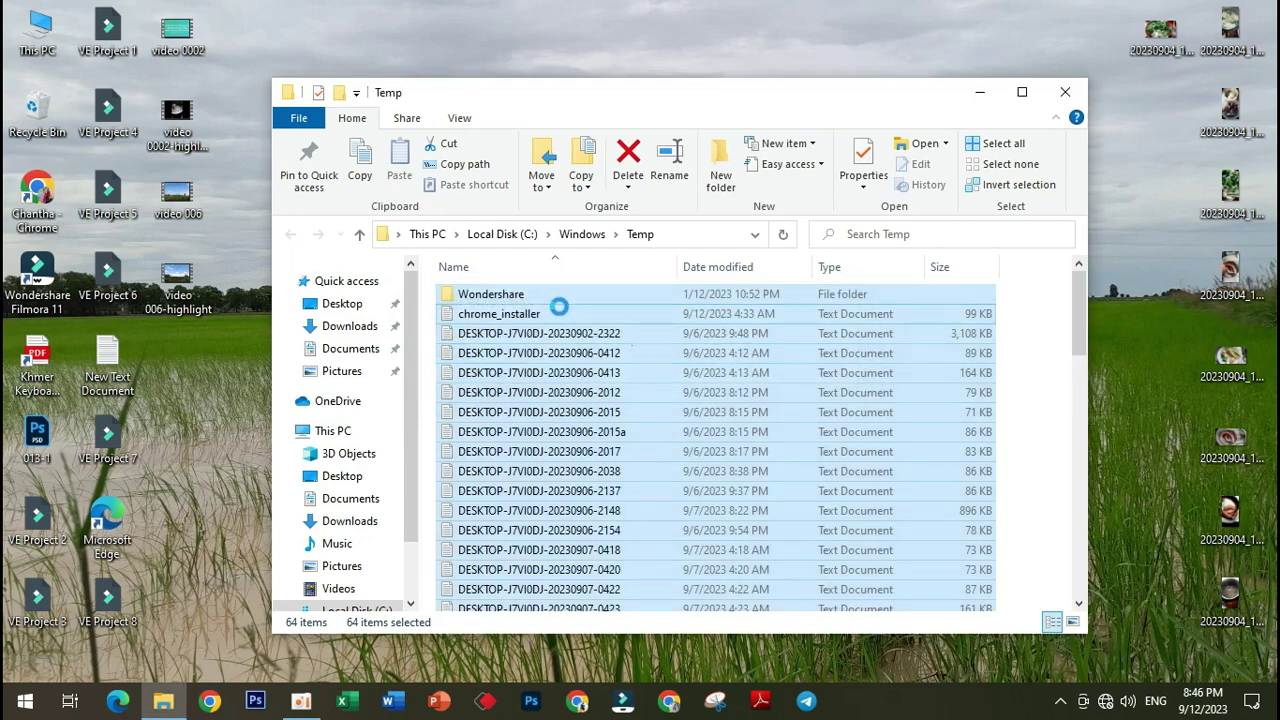
right_click(560, 313)
click(607, 548)
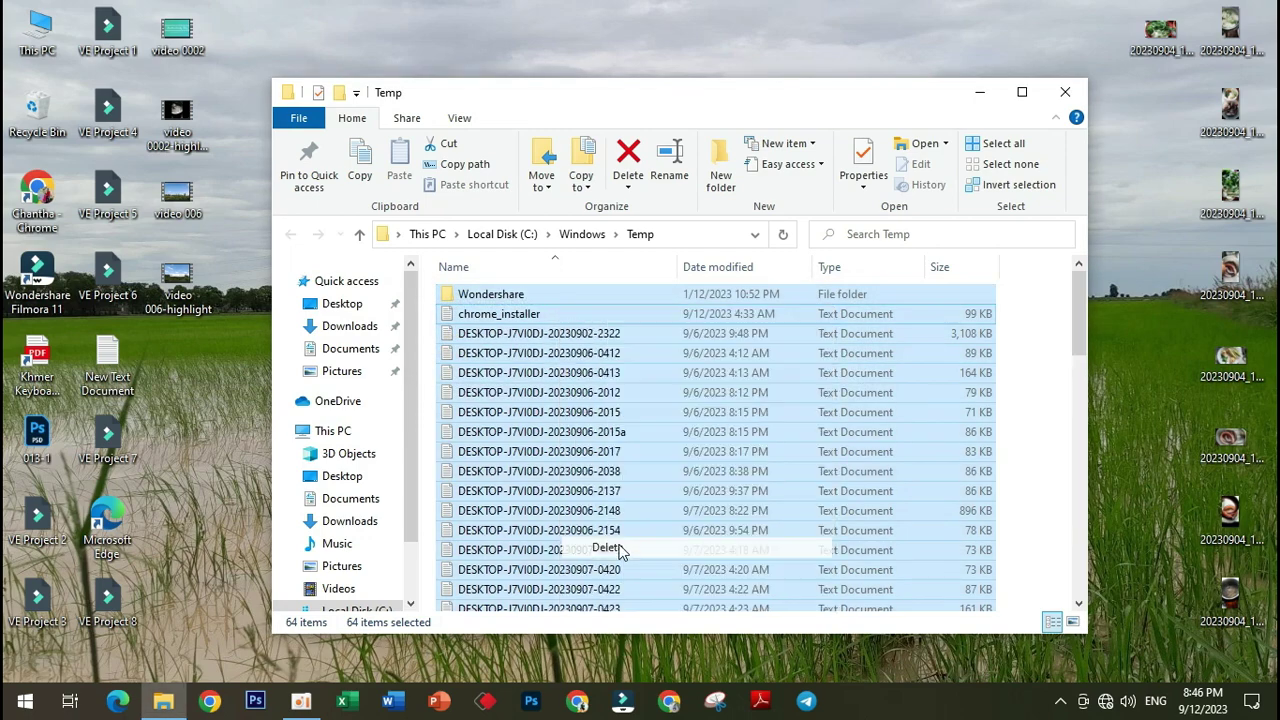
click(270, 278)
click(440, 306)
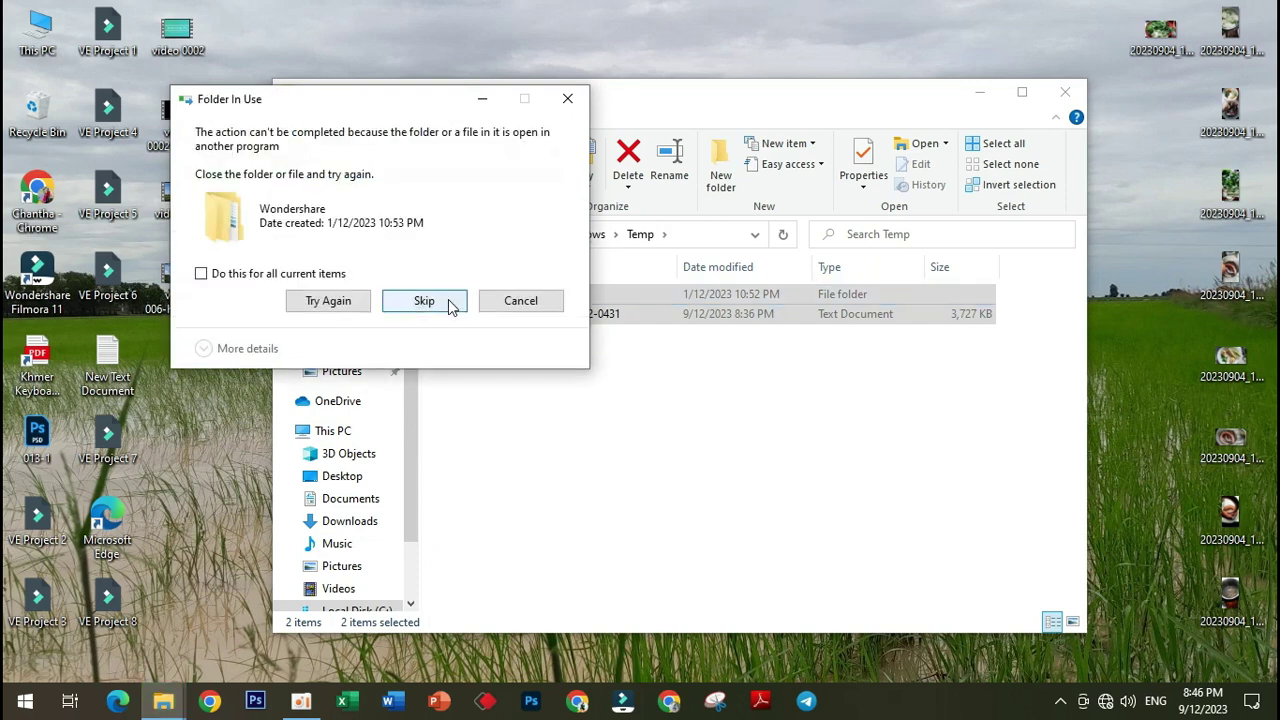
click(306, 274)
click(432, 304)
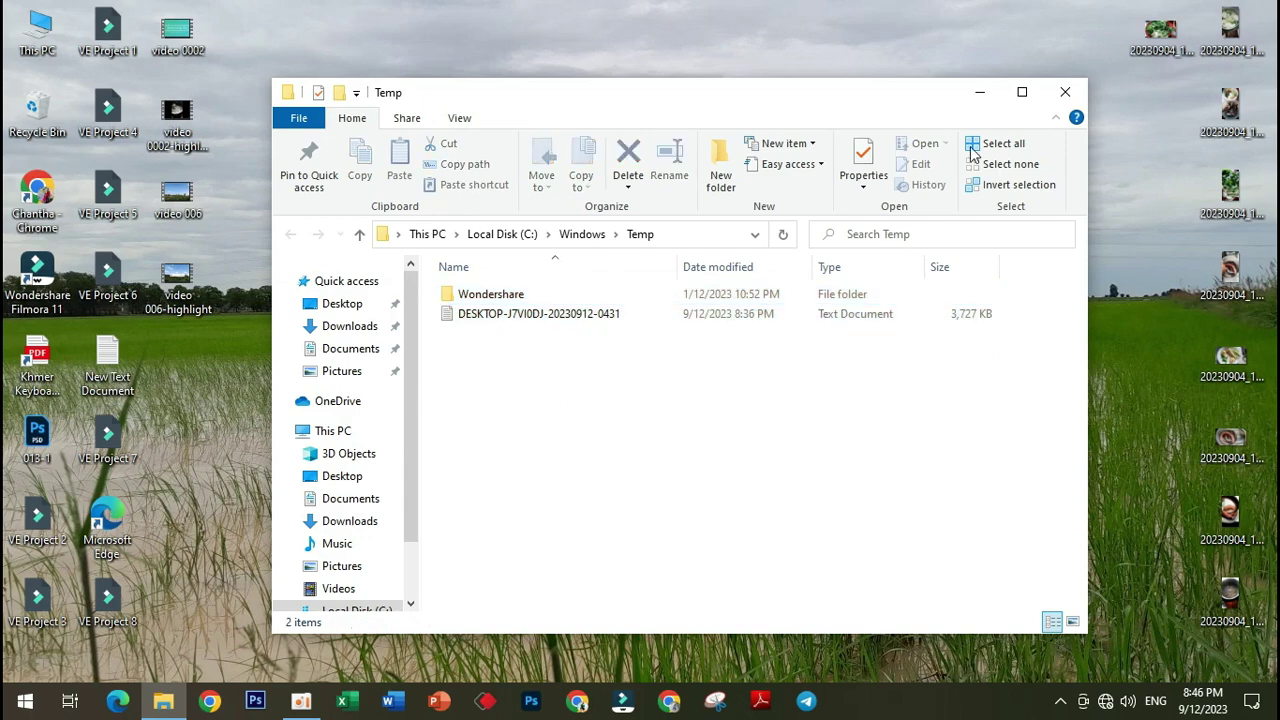
Close the Windows Temp folder window and refresh the desktop.
click(1065, 92)
right_click(349, 279)
click(410, 341)
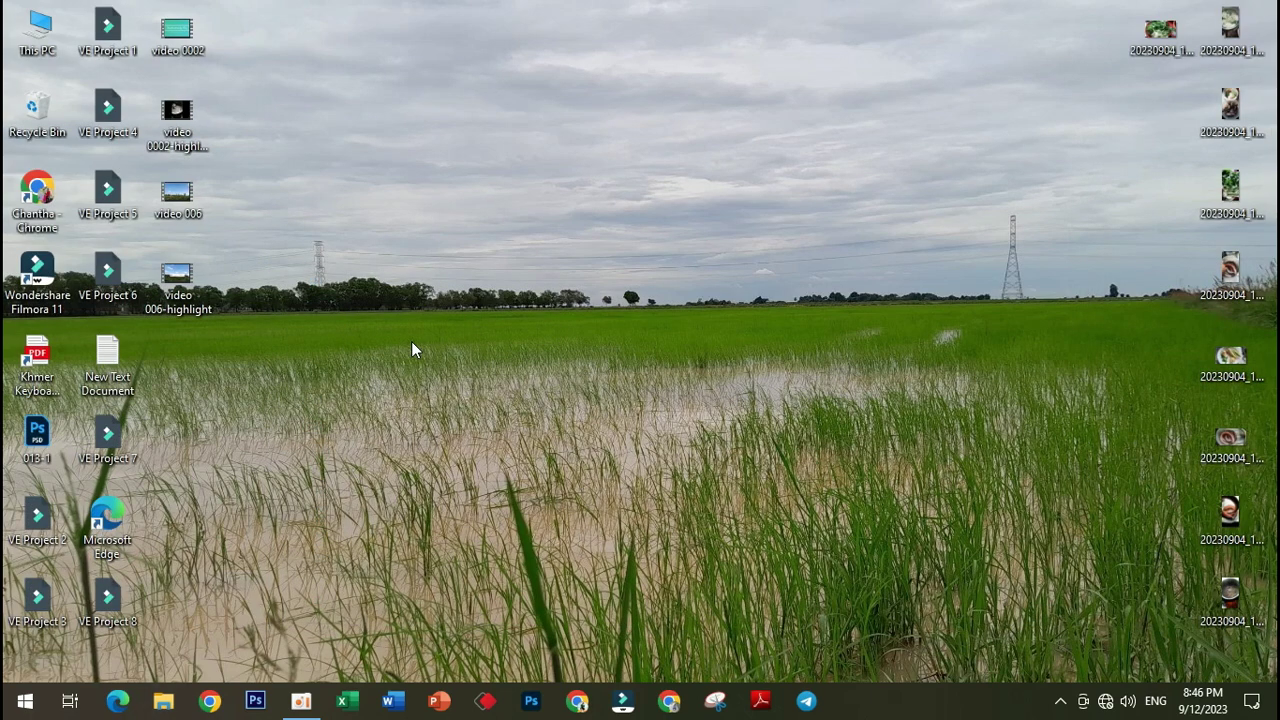
Open the Run dialog and clear its previous entry.
key(super+r)
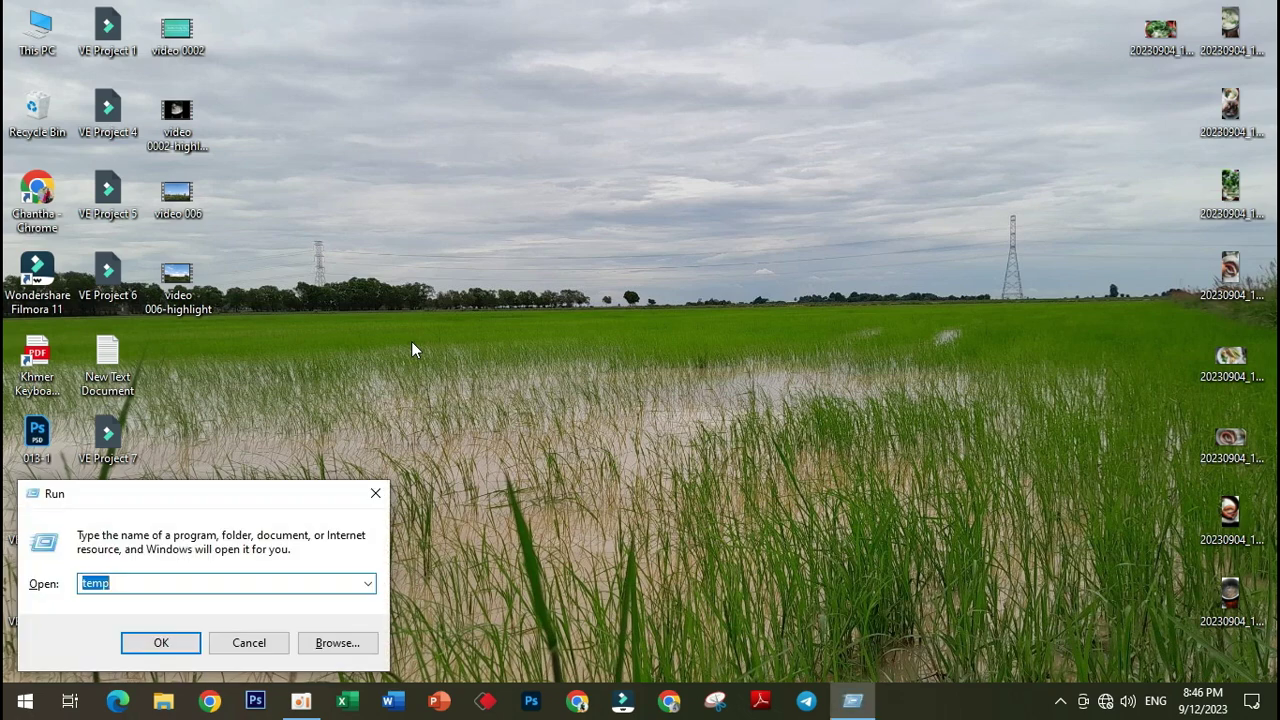
key(BackSpace)
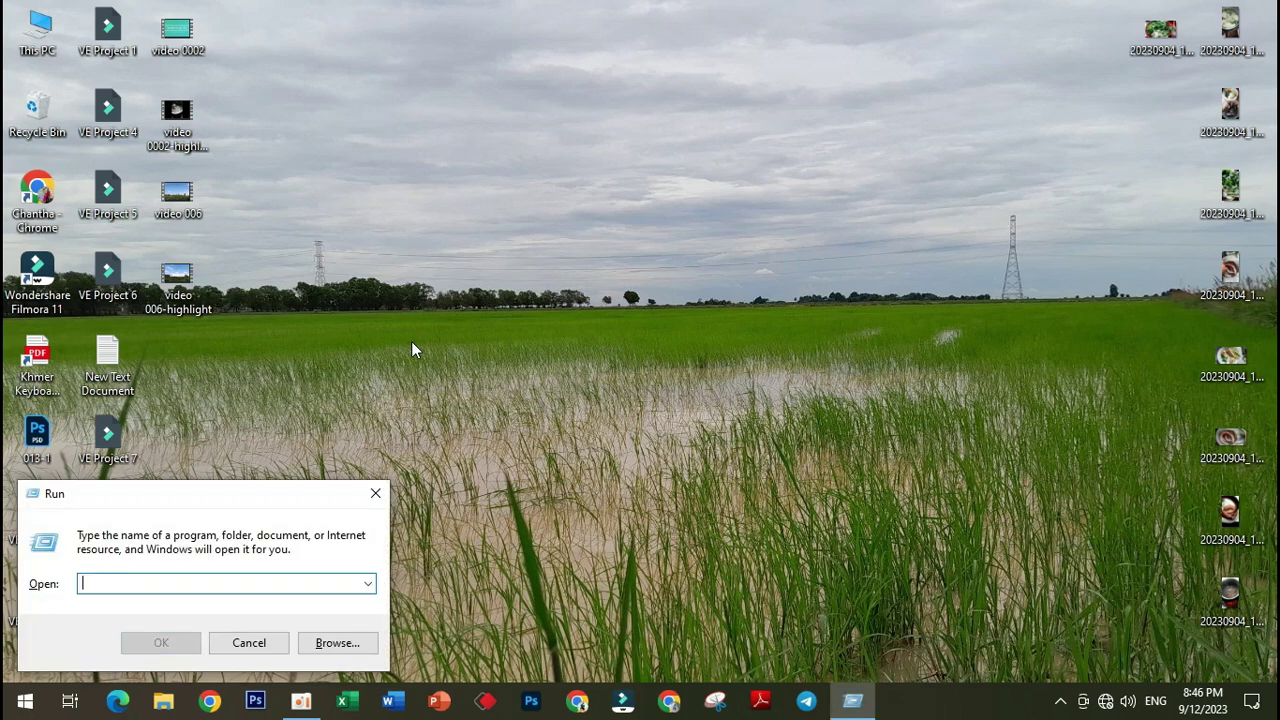
text(Tem)
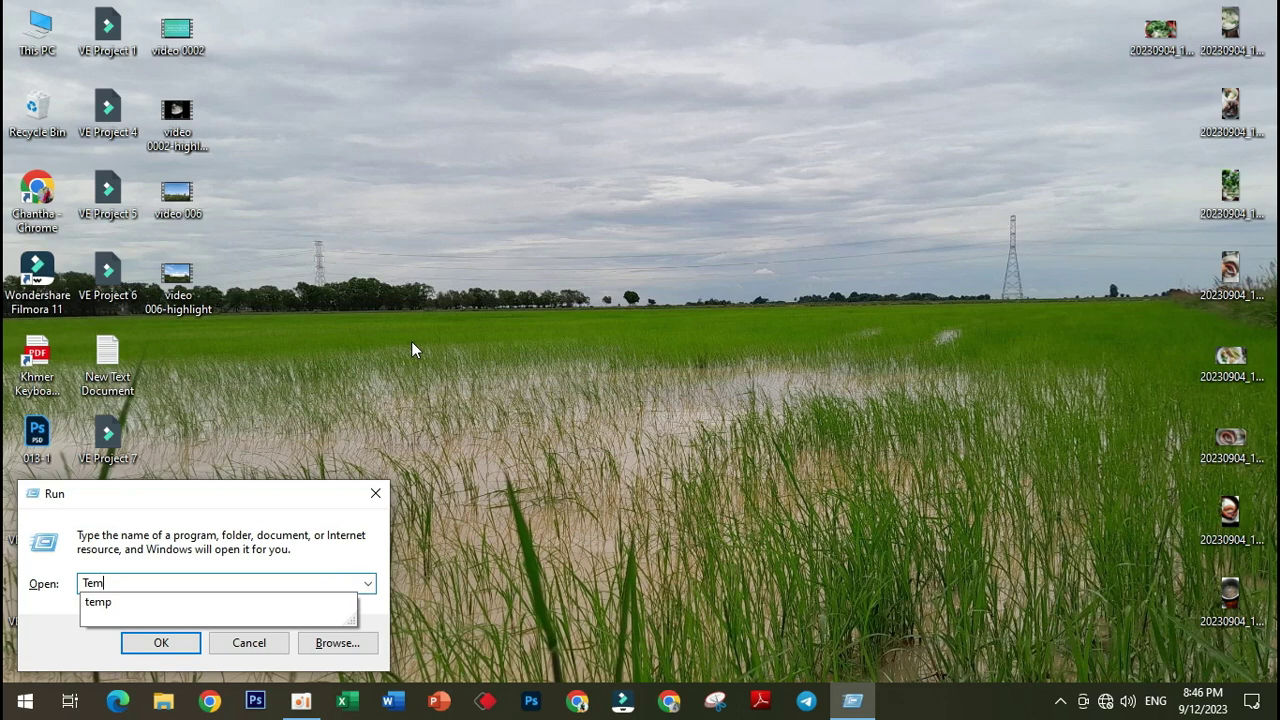
text(p%)
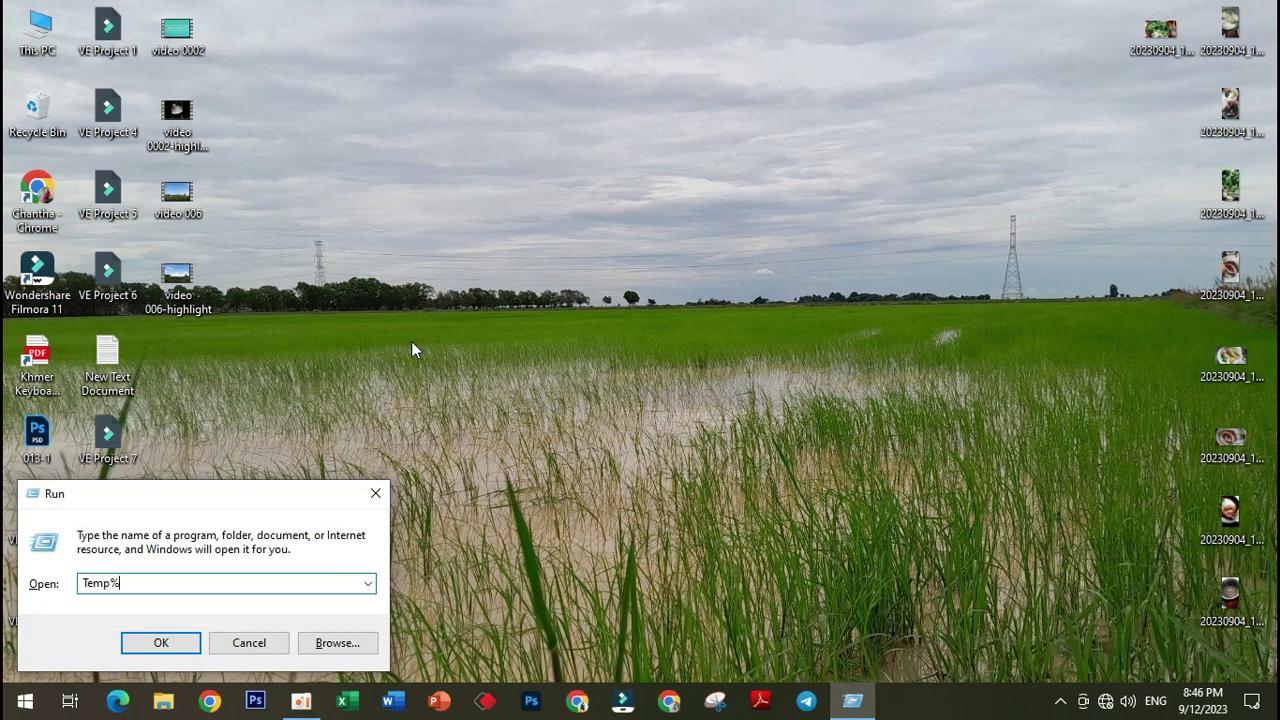
key(BackSpace)
key(BackSpace)
key(BackSpace)
key(BackSpace)
key(BackSpace)
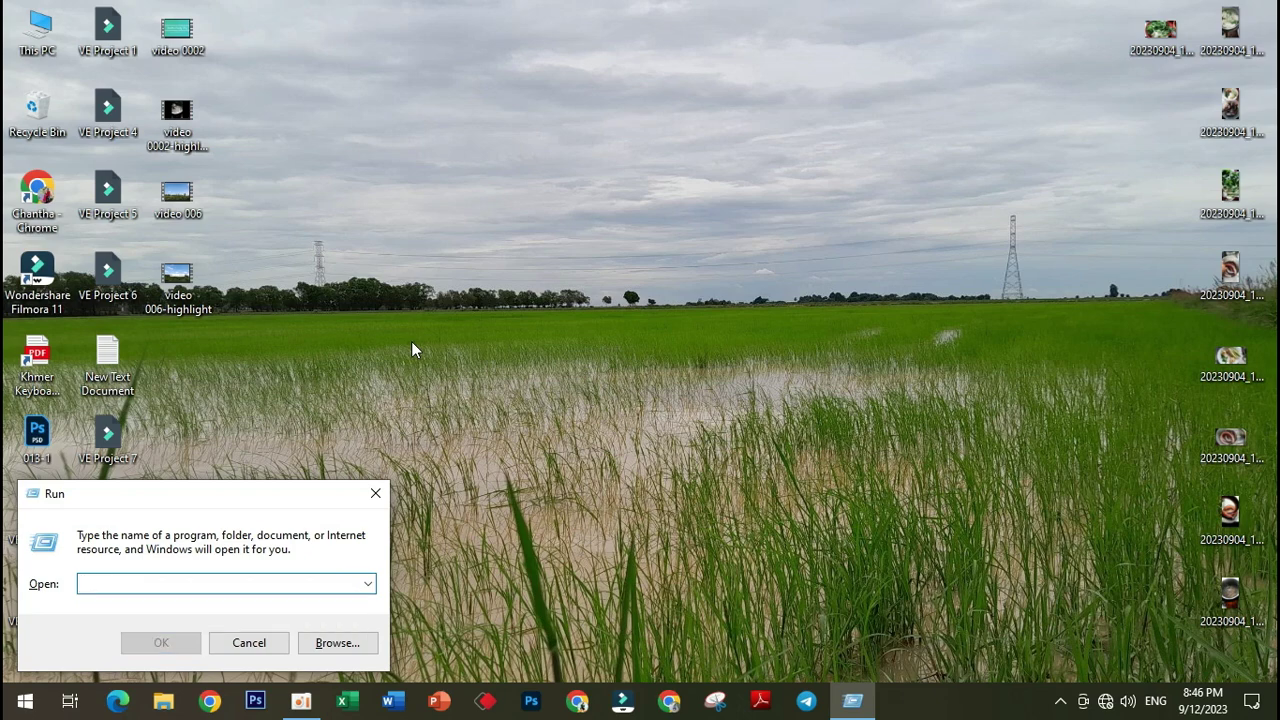
Run the command "%temp%" to open the user account's Temp folder.
text(%t)
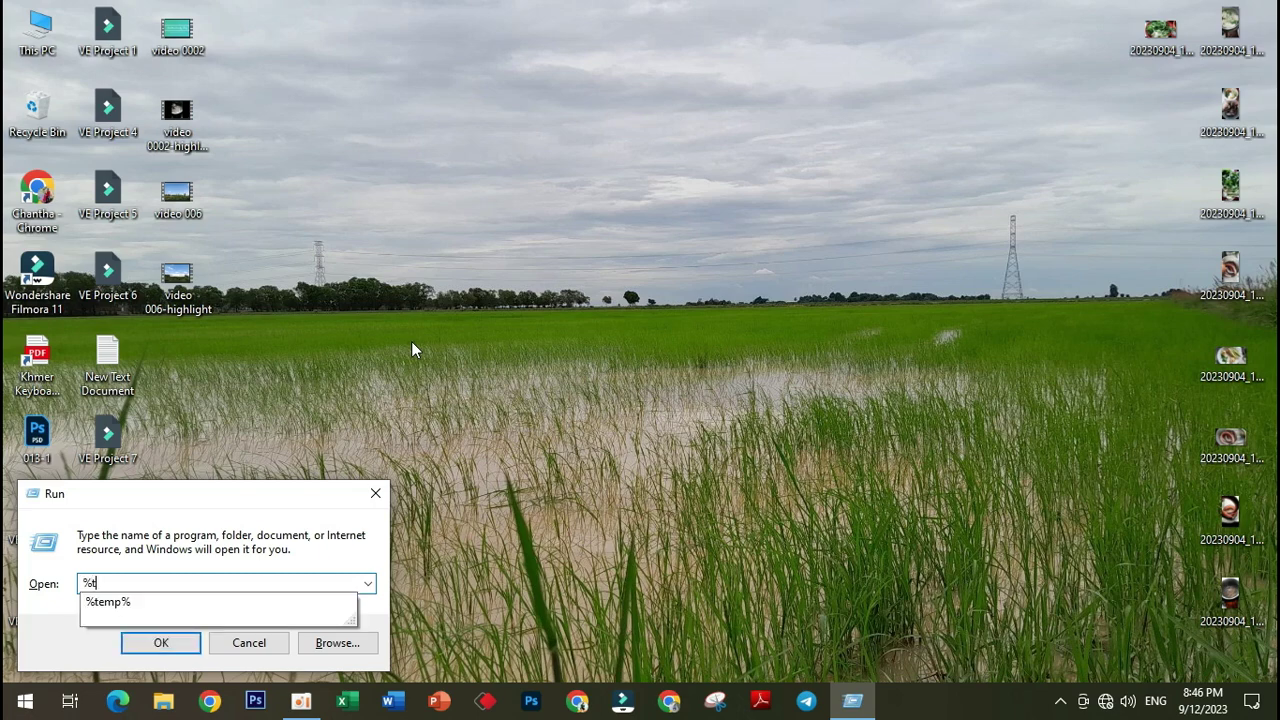
text(emp%)
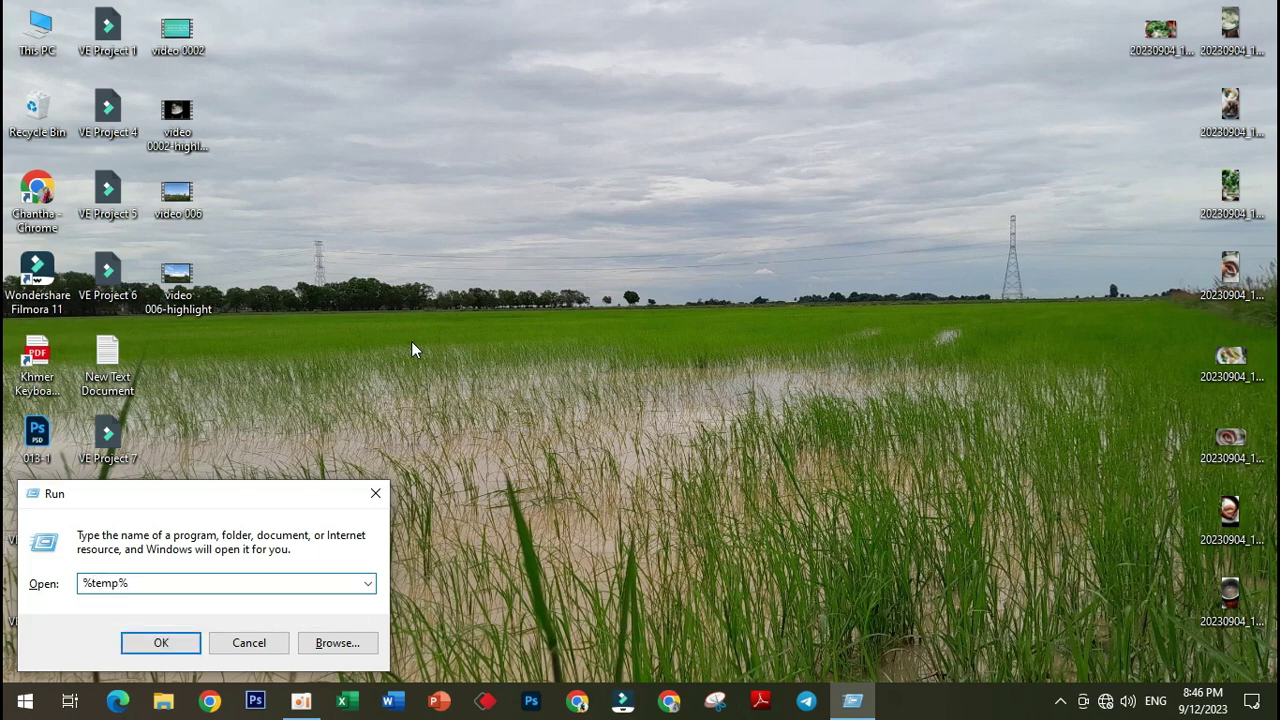
key(Return)
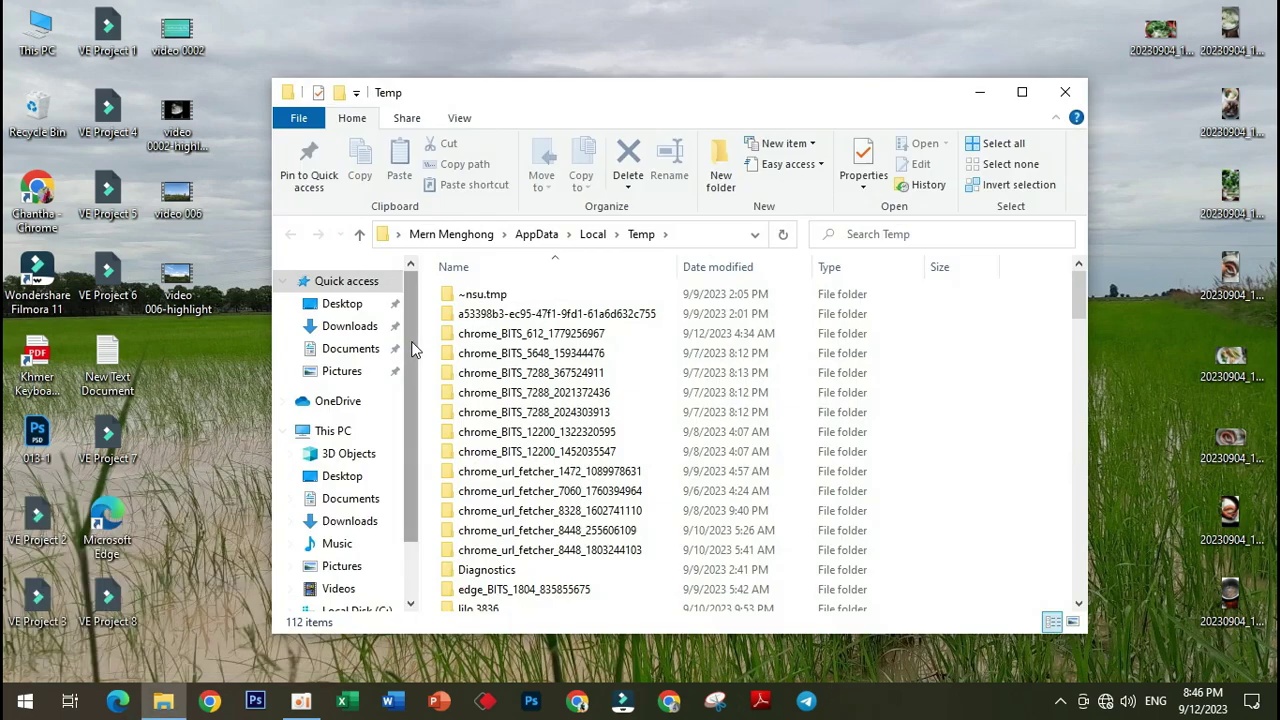
Delete all items in the user account's Temp folder, skipping everything that is in use.
scroll(644, 368, down, 5)
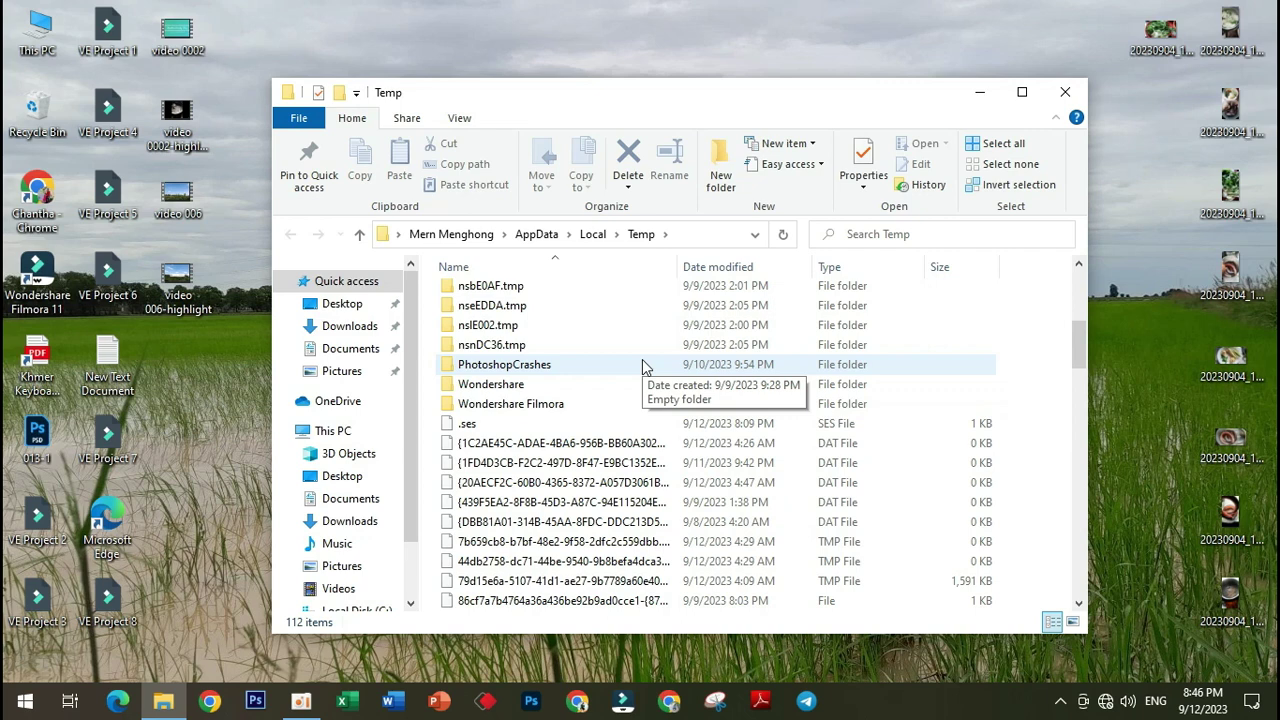
key(ctrl+a)
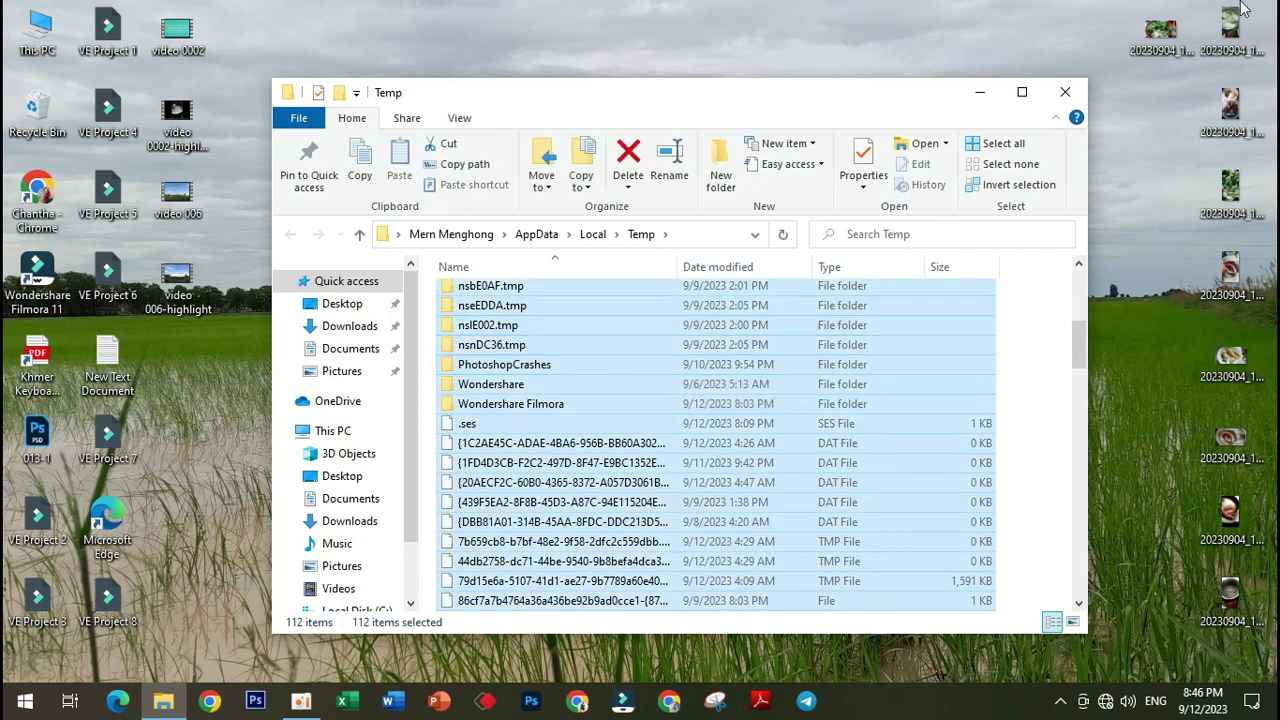
right_click(627, 363)
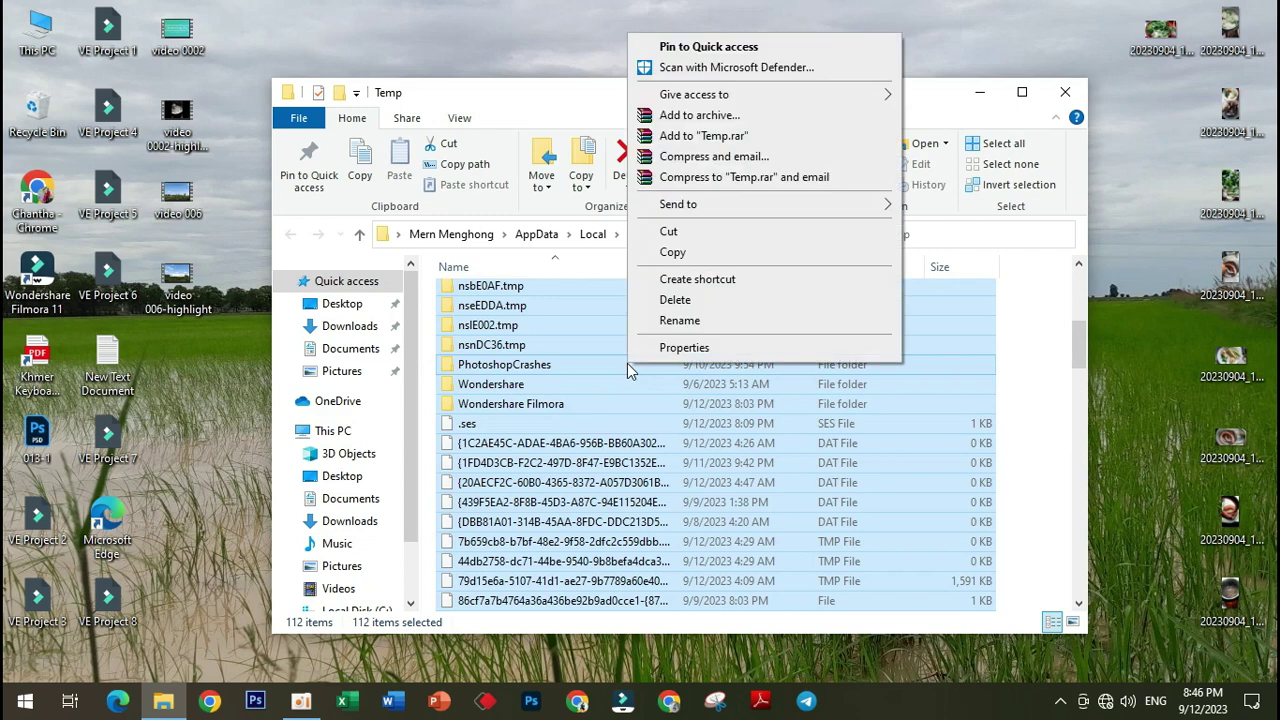
click(673, 301)
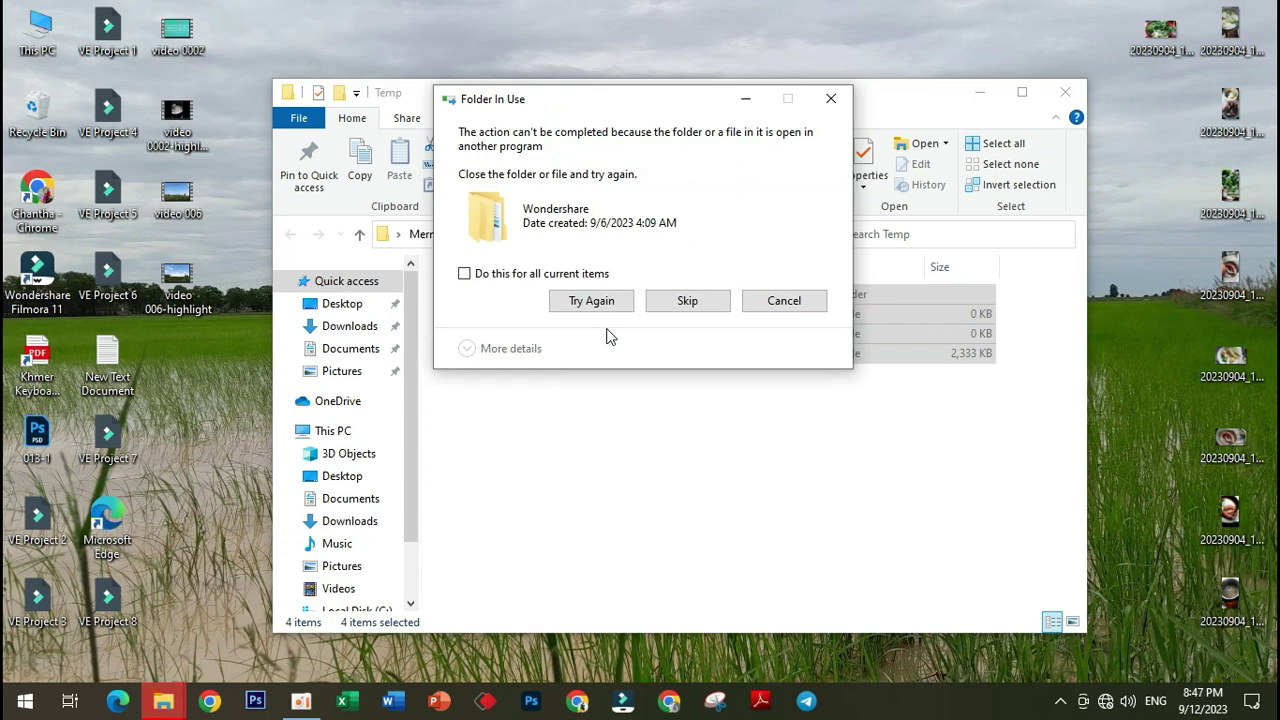
click(508, 276)
click(711, 309)
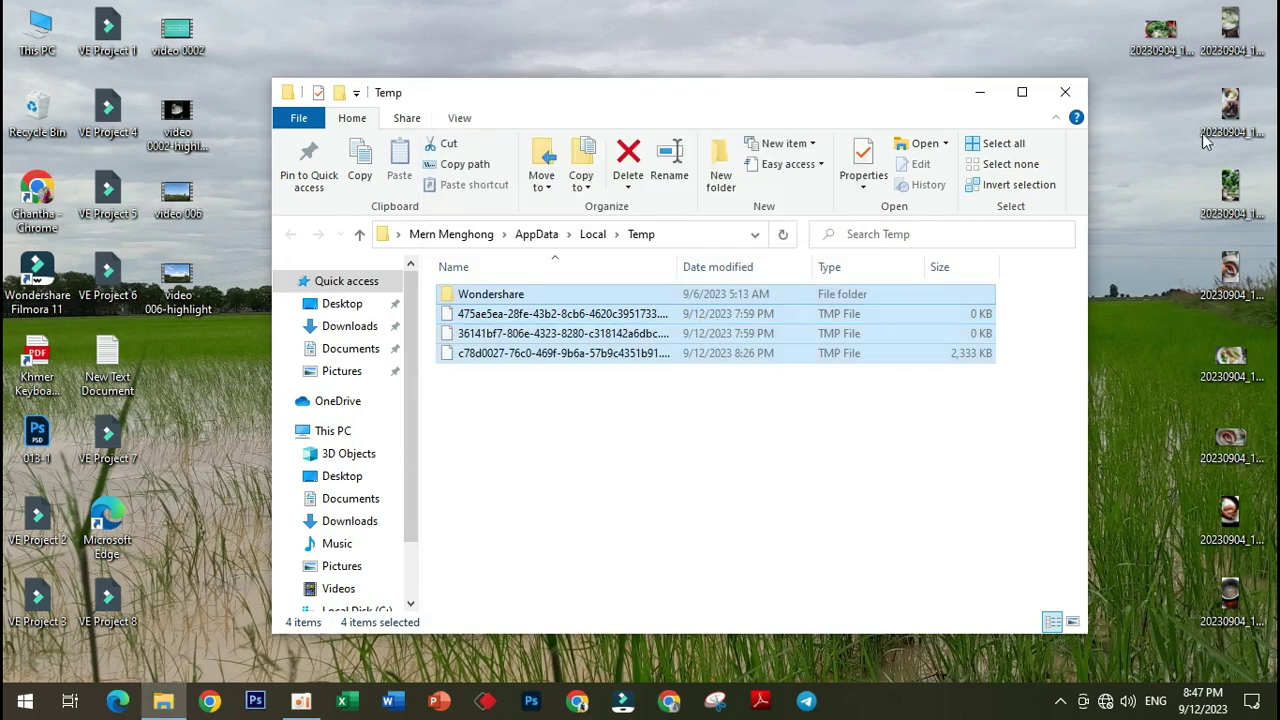
Clear the user account's Temp folder window off the screen and refresh the desktop.
key(super+d)
right_click(631, 188)
click(592, 175)
right_click(592, 175)
click(666, 234)
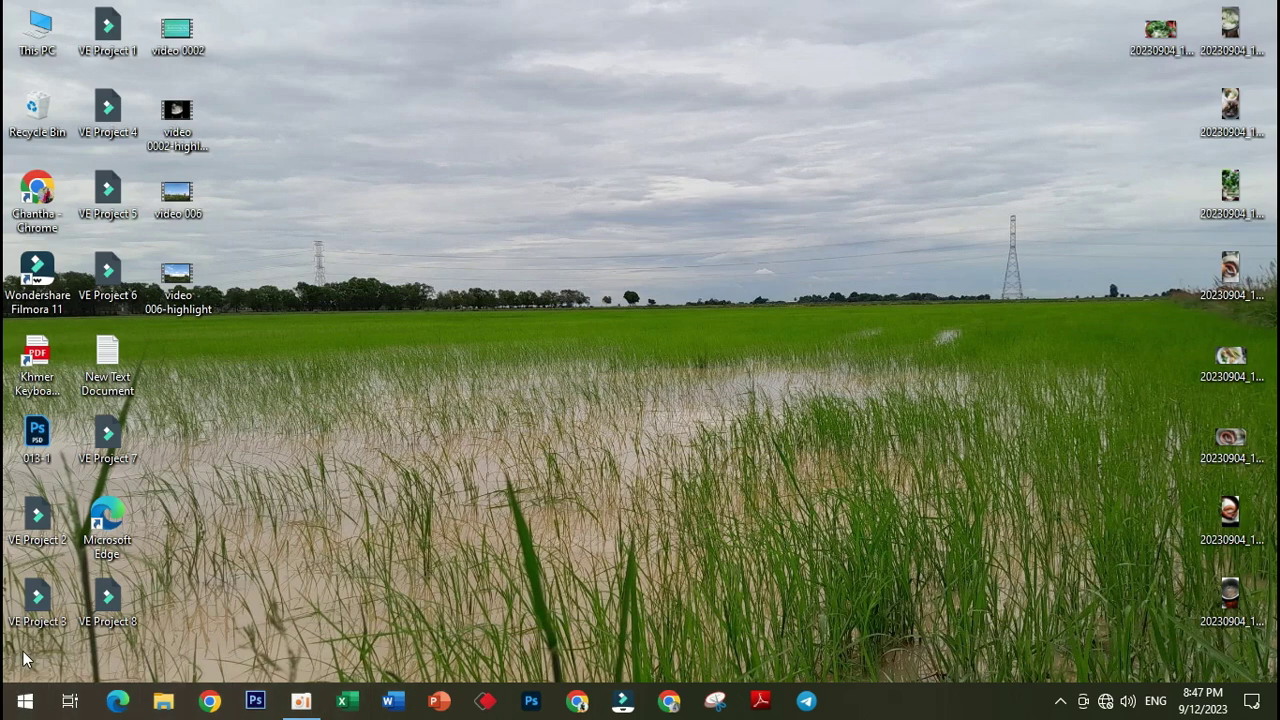
right_click(633, 262)
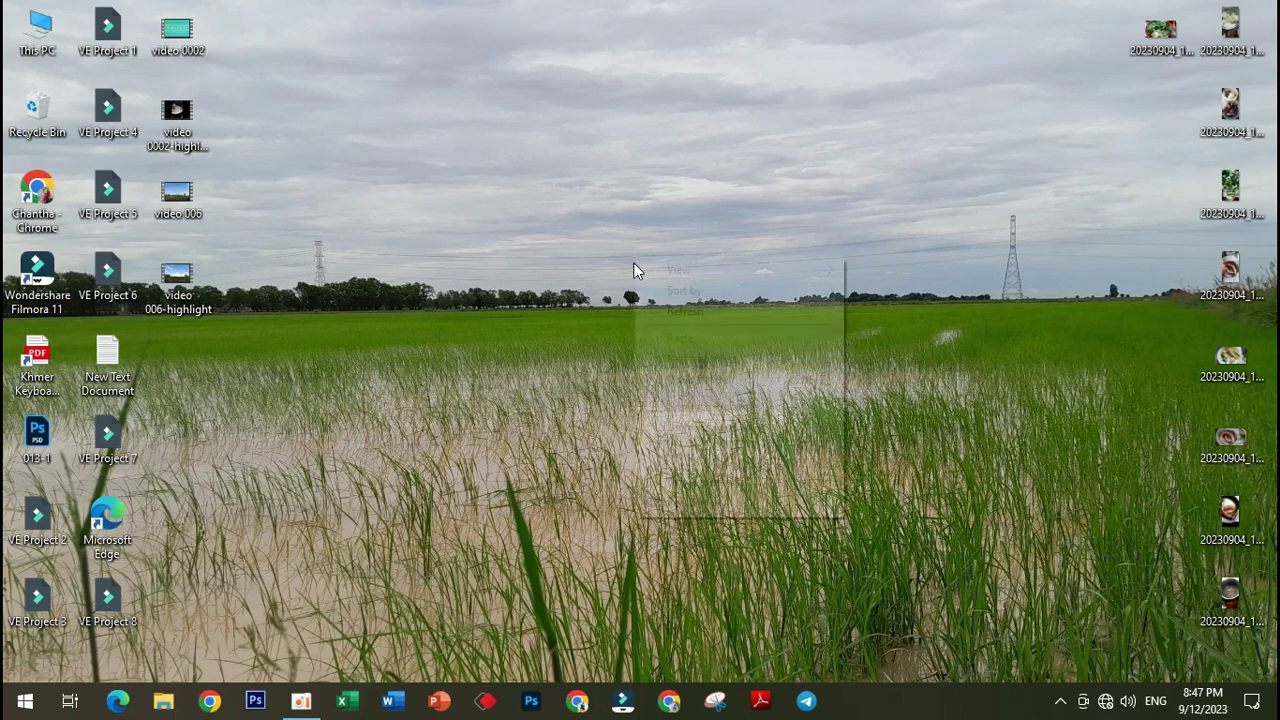
click(673, 312)
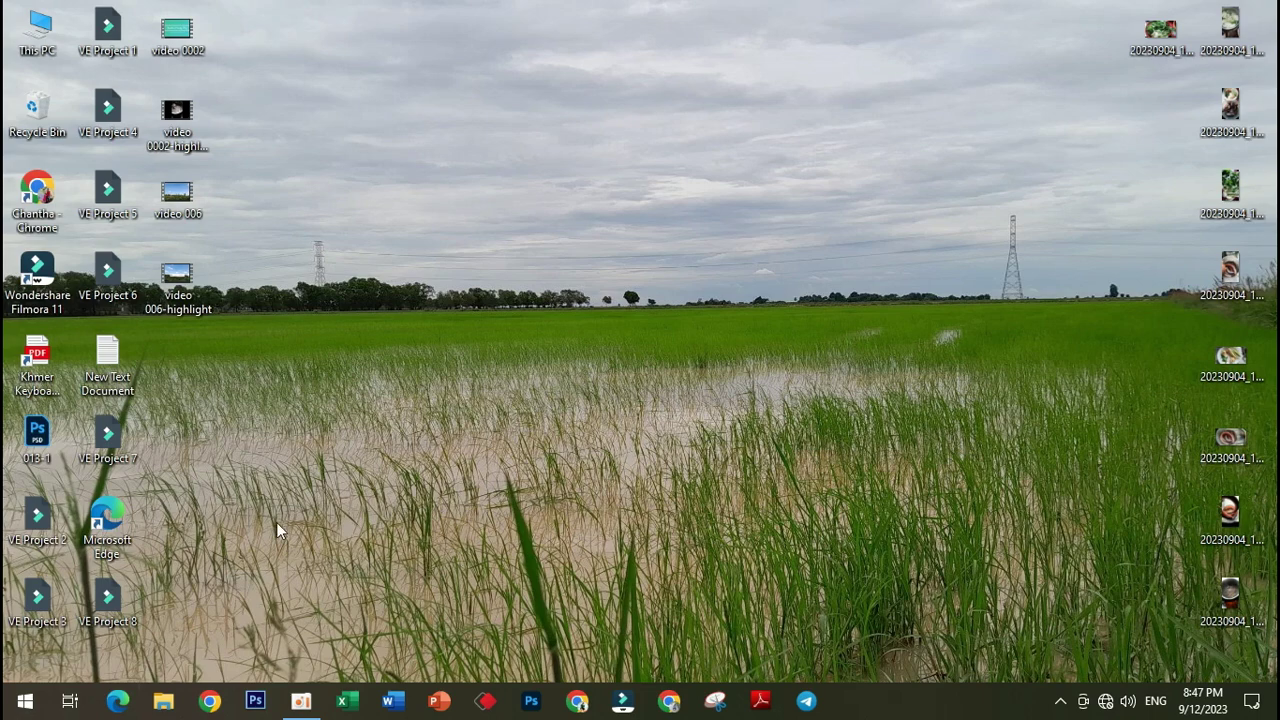
Run the command "prefetch" to open the Windows Prefetch folder, granting permanent access to it.
right_click(25, 700)
click(87, 609)
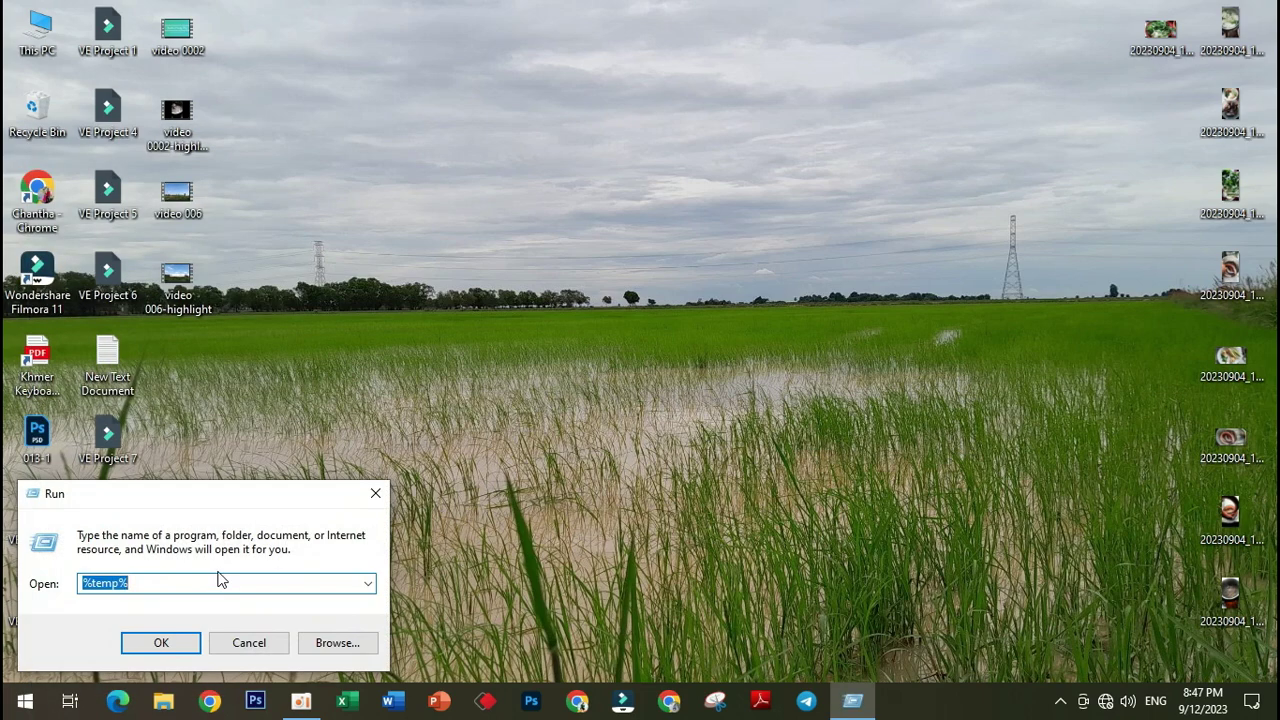
key(BackSpace)
text(pr)
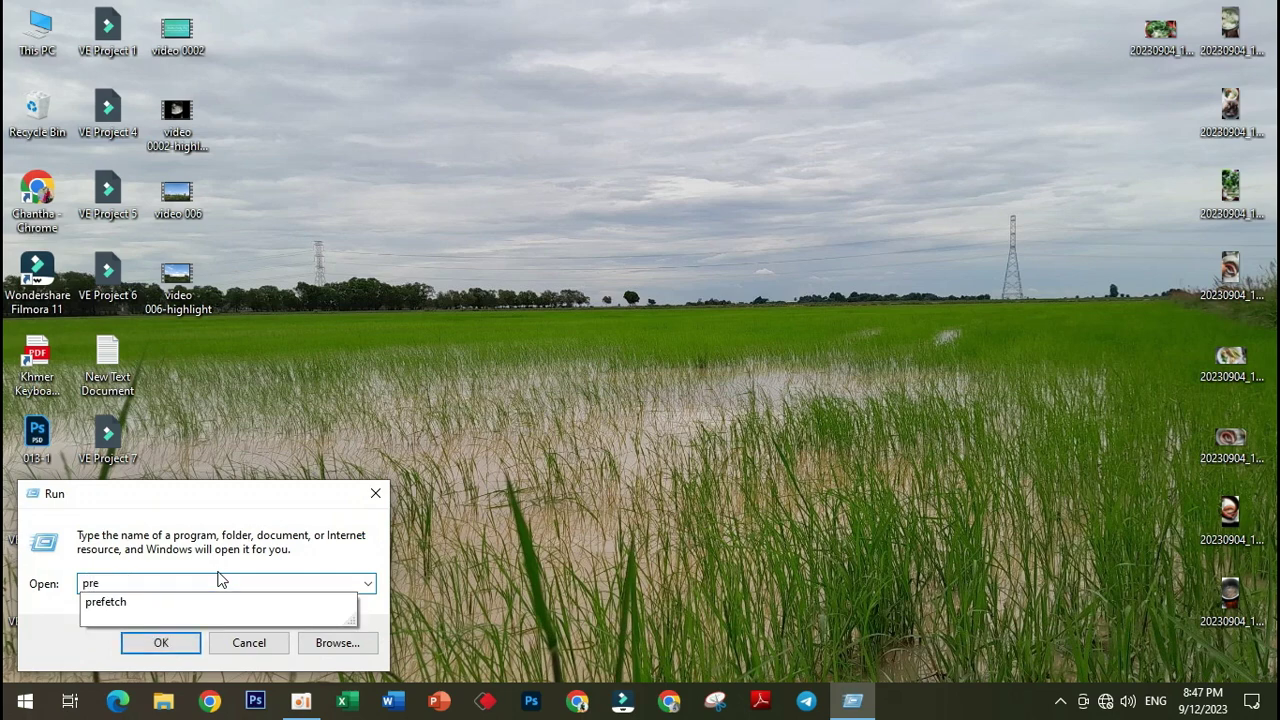
text(etch)
key(Down)
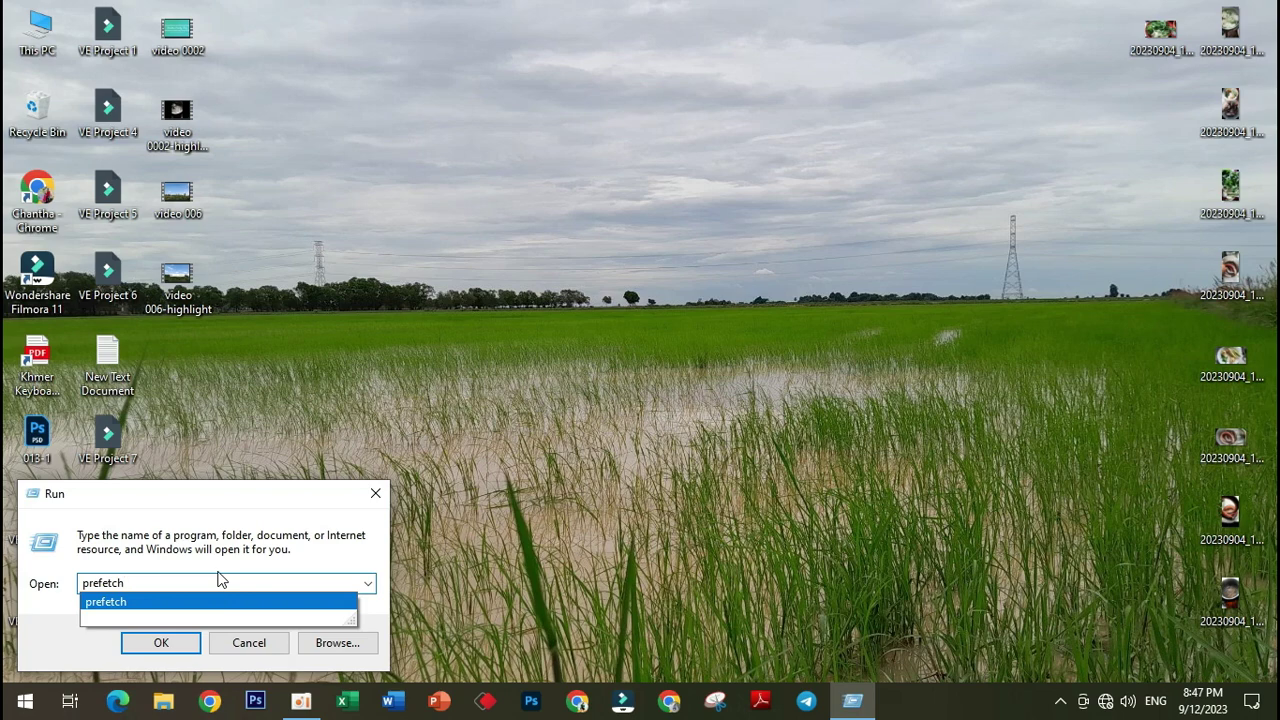
key(Return)
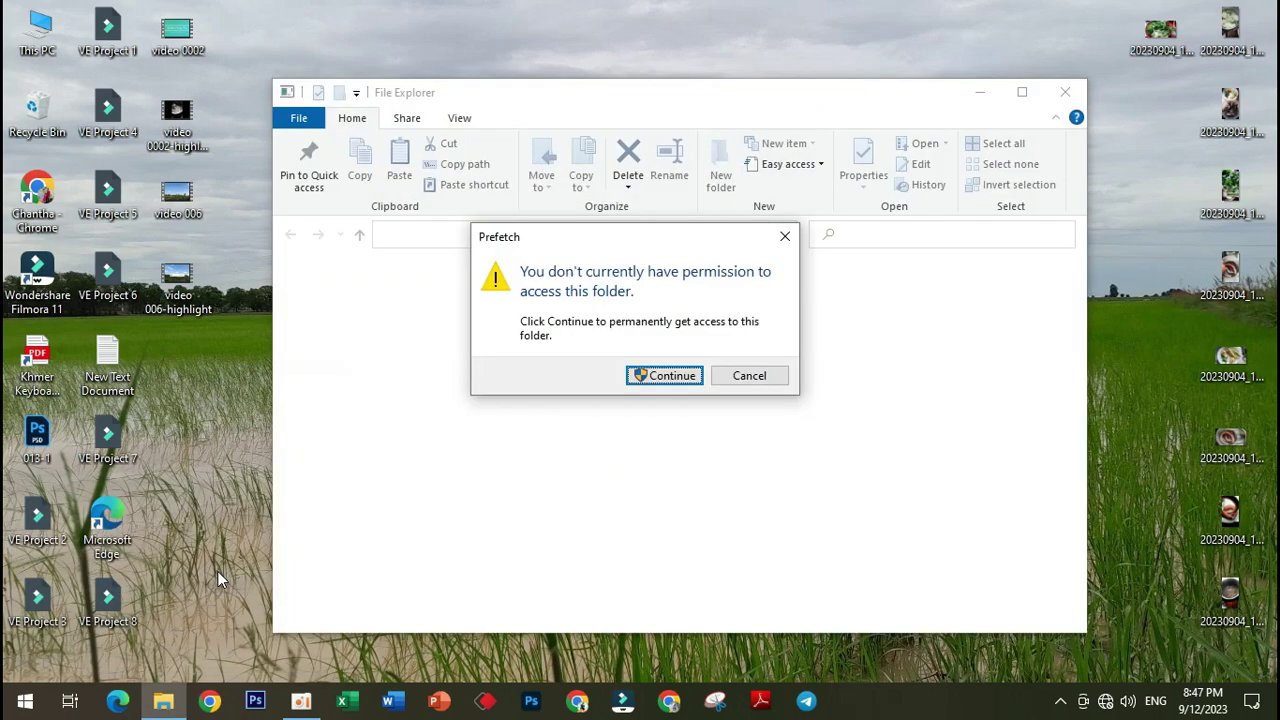
key(Return)
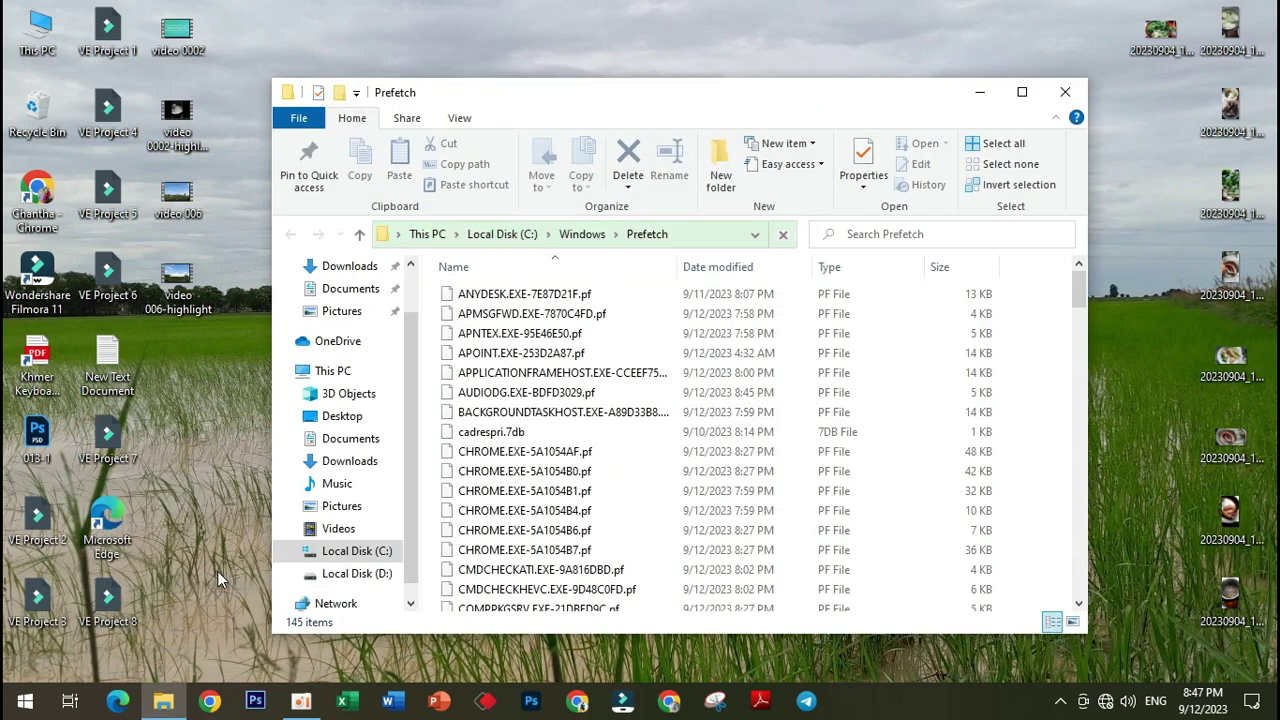
Select everything in the Prefetch folder, decline permanent deletion and send the items to the Recycle Bin instead.
key(ctrl+a)
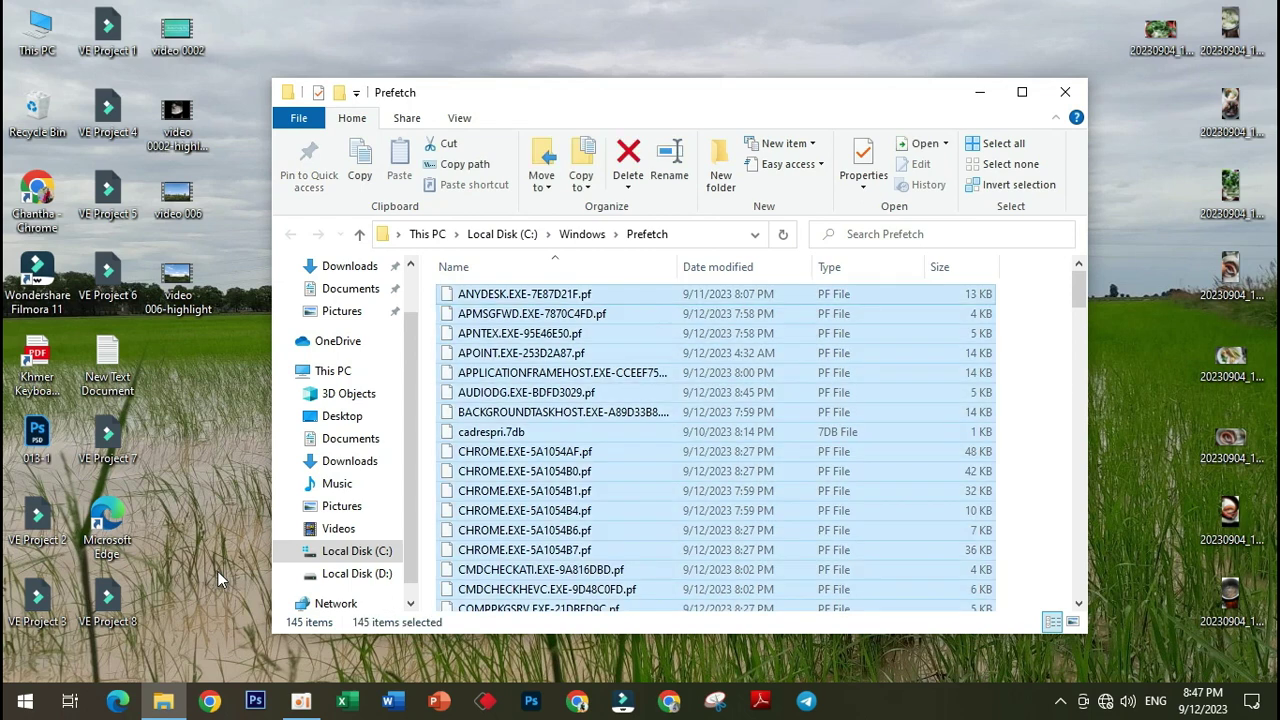
key(shift+Delete)
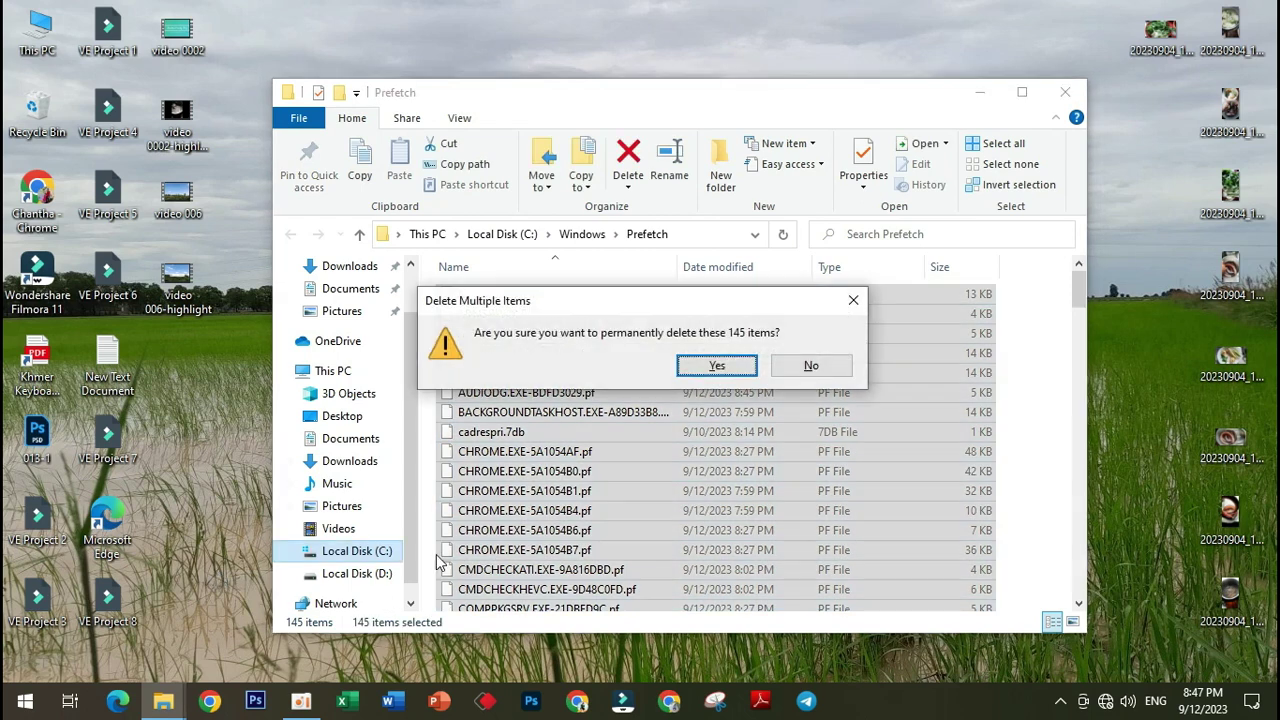
click(814, 368)
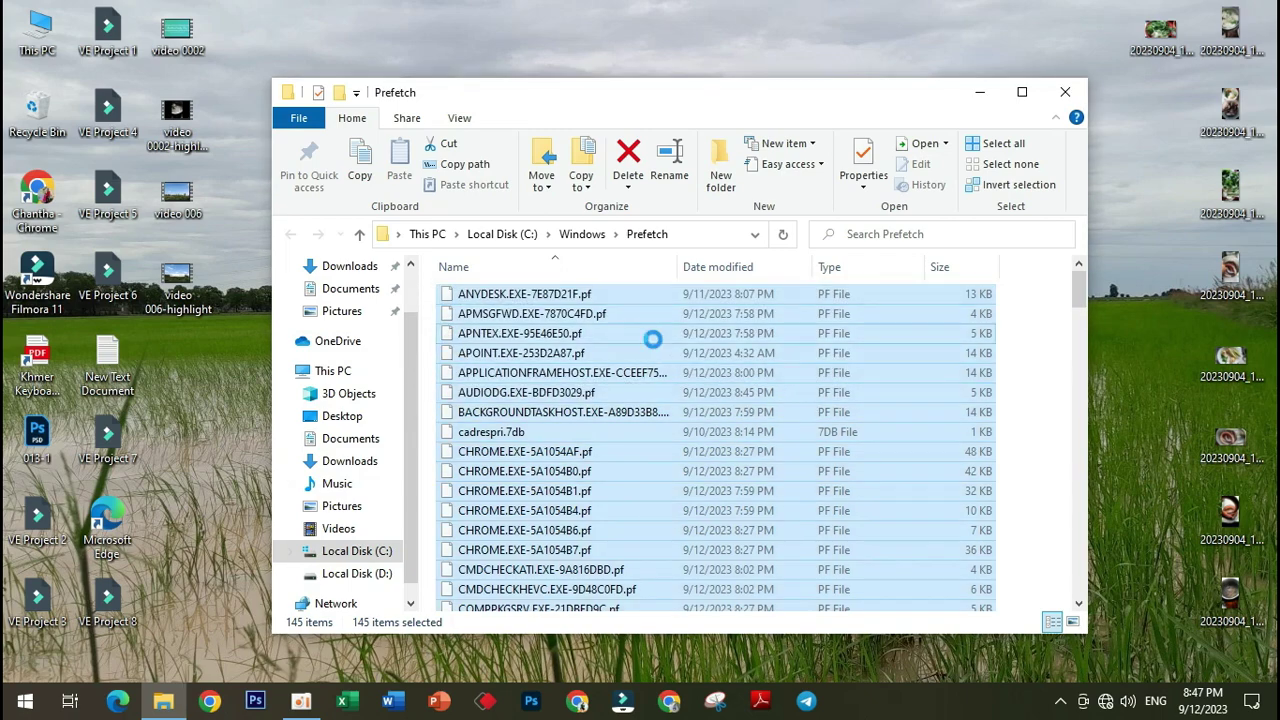
right_click(653, 340)
click(701, 580)
click(508, 259)
click(687, 287)
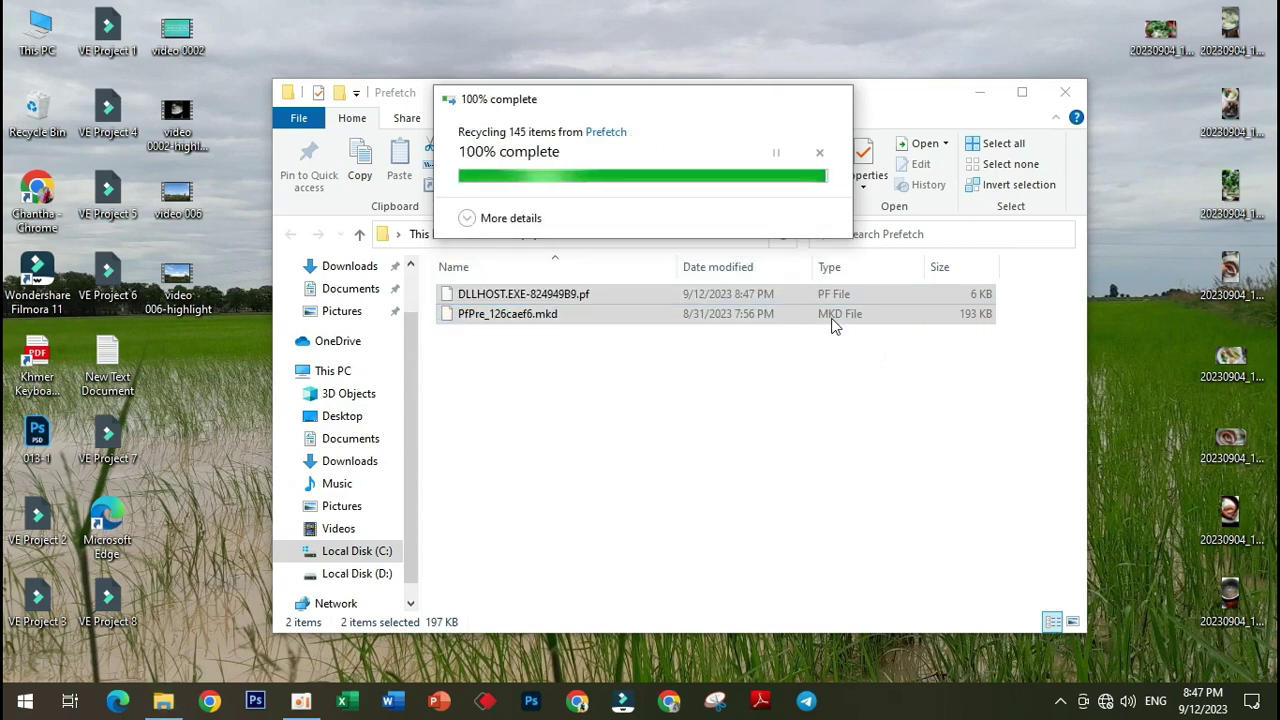
Close the Prefetch folder window and refresh the desktop several times.
click(1066, 92)
right_click(525, 129)
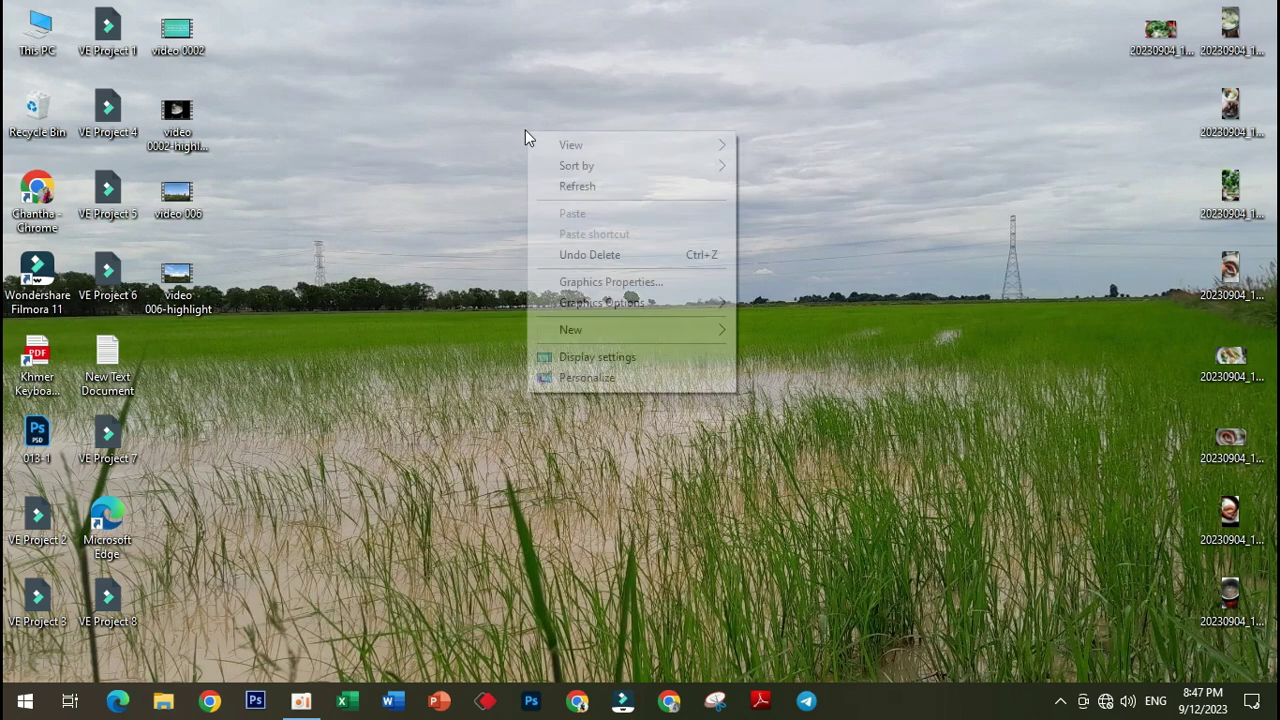
click(613, 186)
right_click(607, 165)
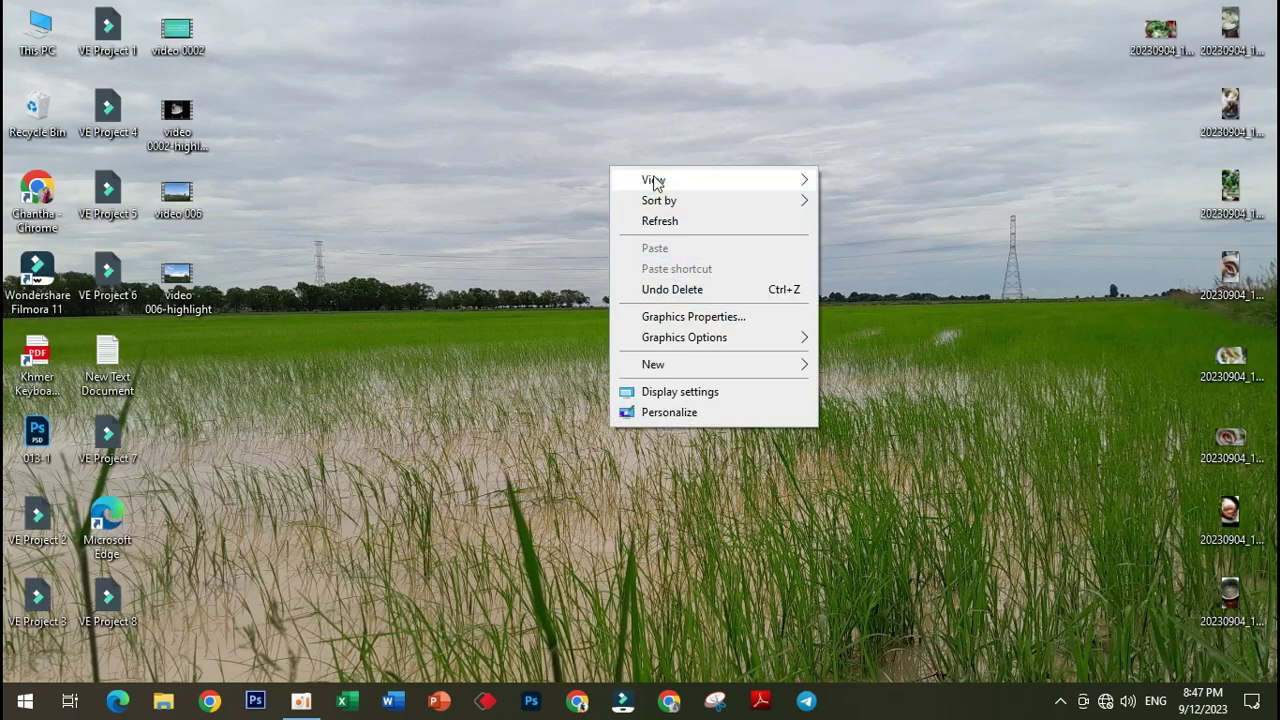
click(675, 220)
right_click(572, 172)
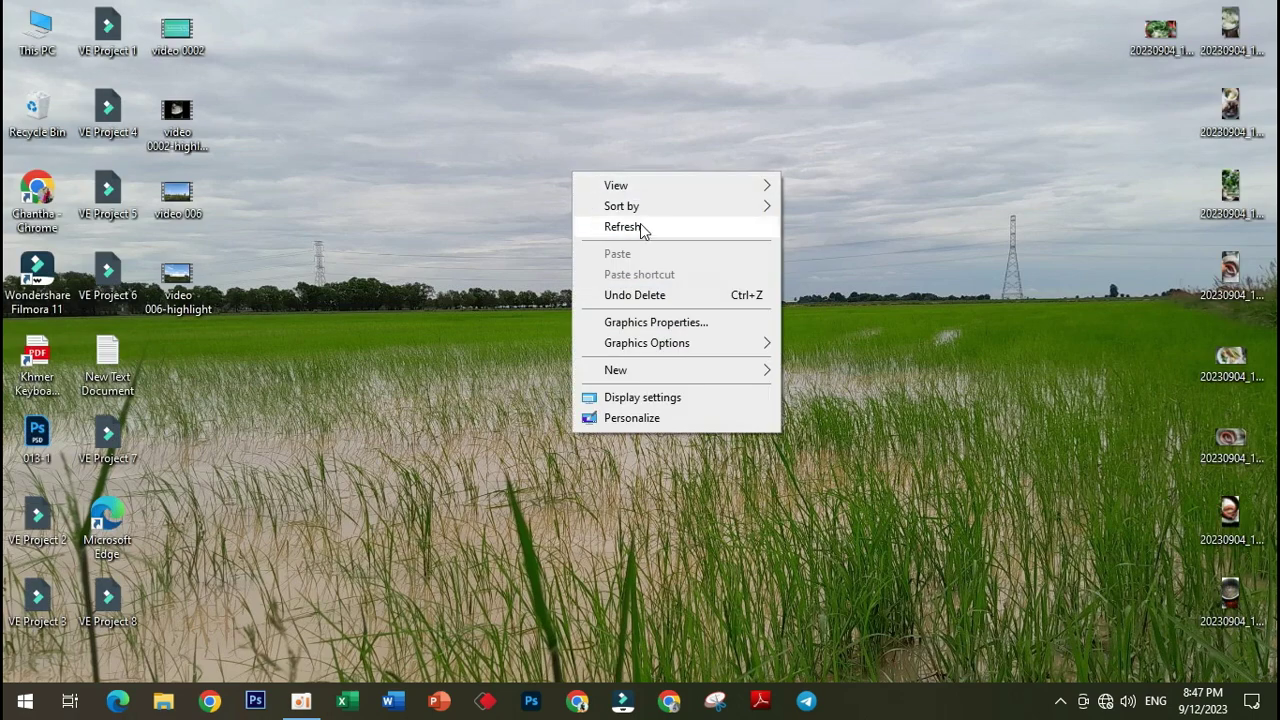
click(640, 224)
right_click(558, 150)
click(495, 466)
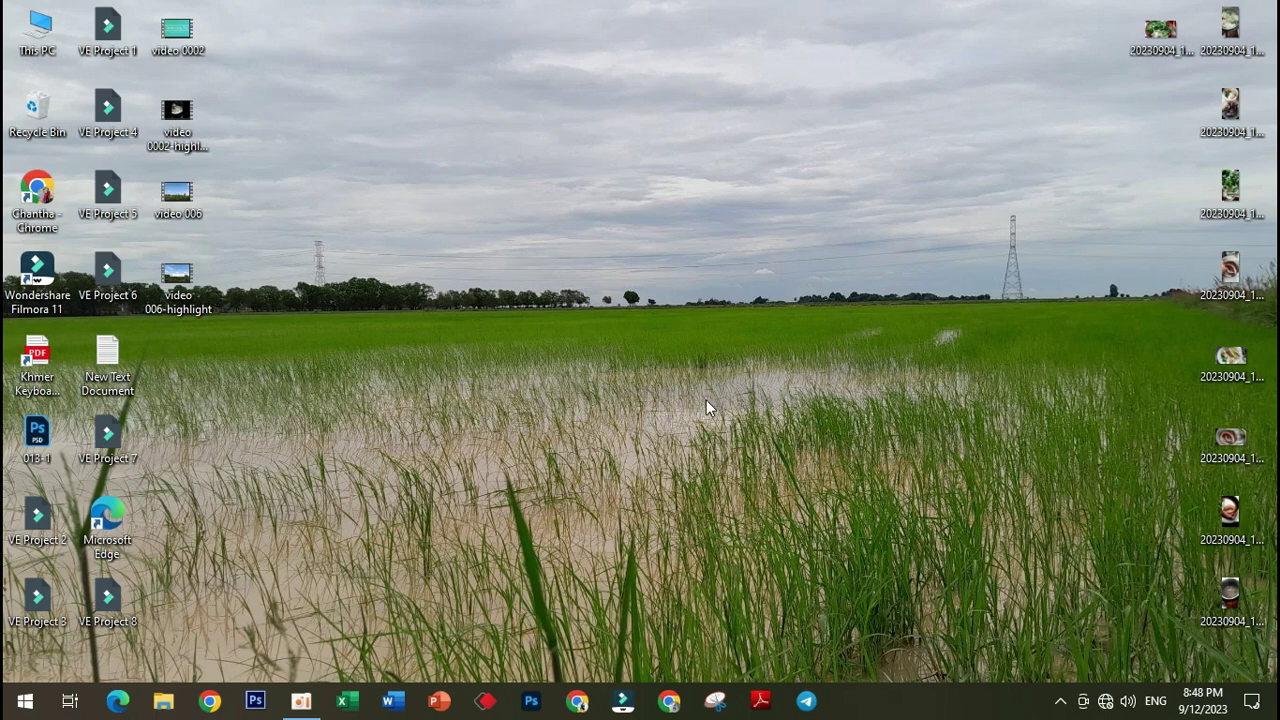
Run the command "cleanmgr" to start Disk Cleanup.
right_click(22, 704)
click(74, 614)
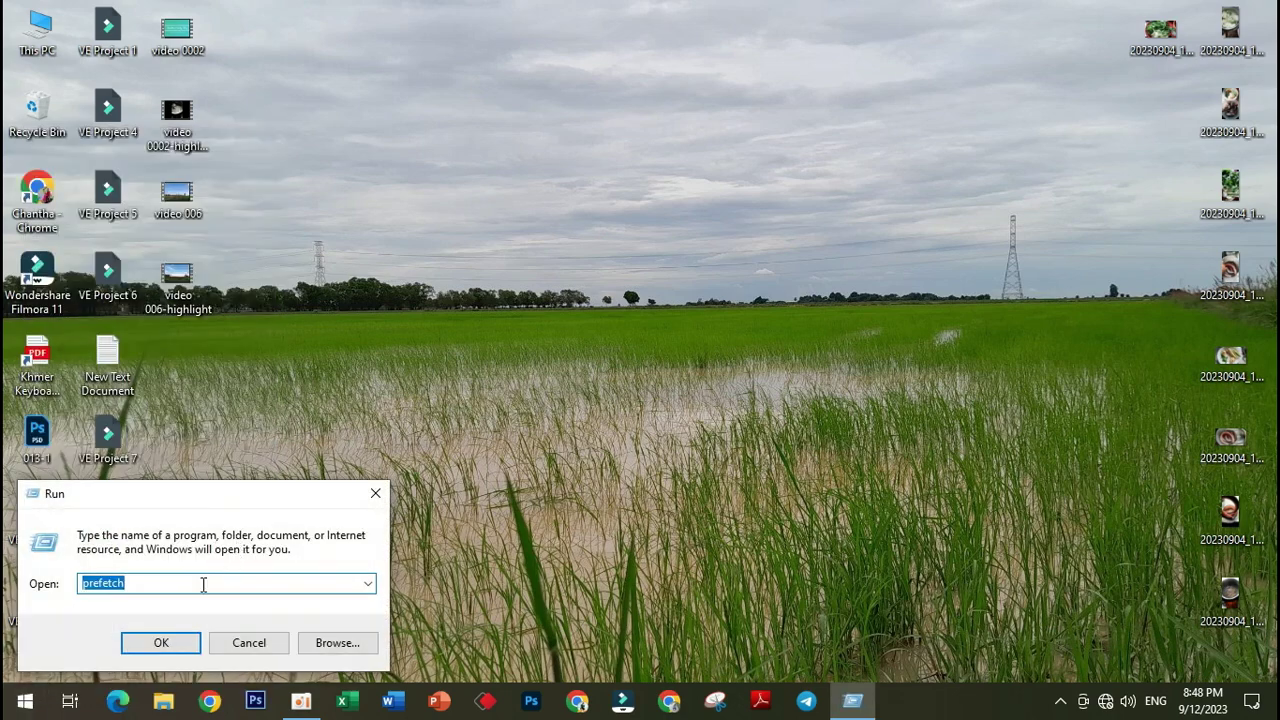
key(BackSpace)
text(c;ea)
key(BackSpace)
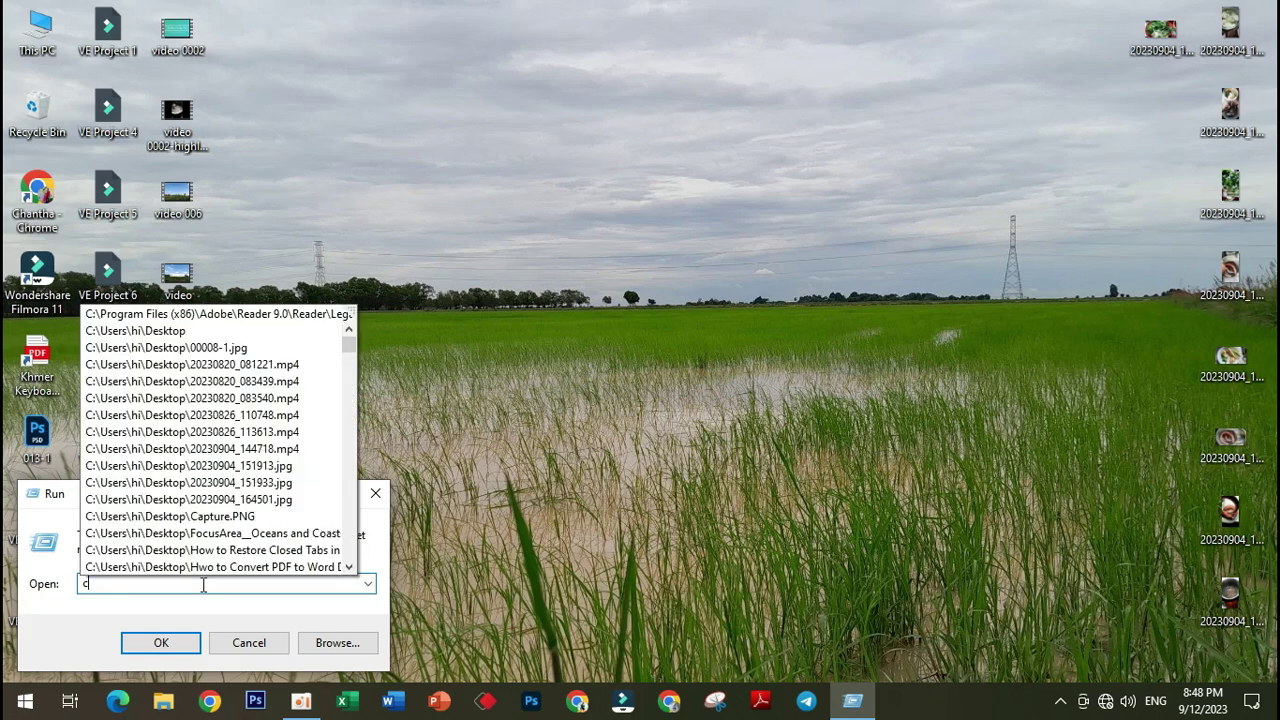
text(lean)
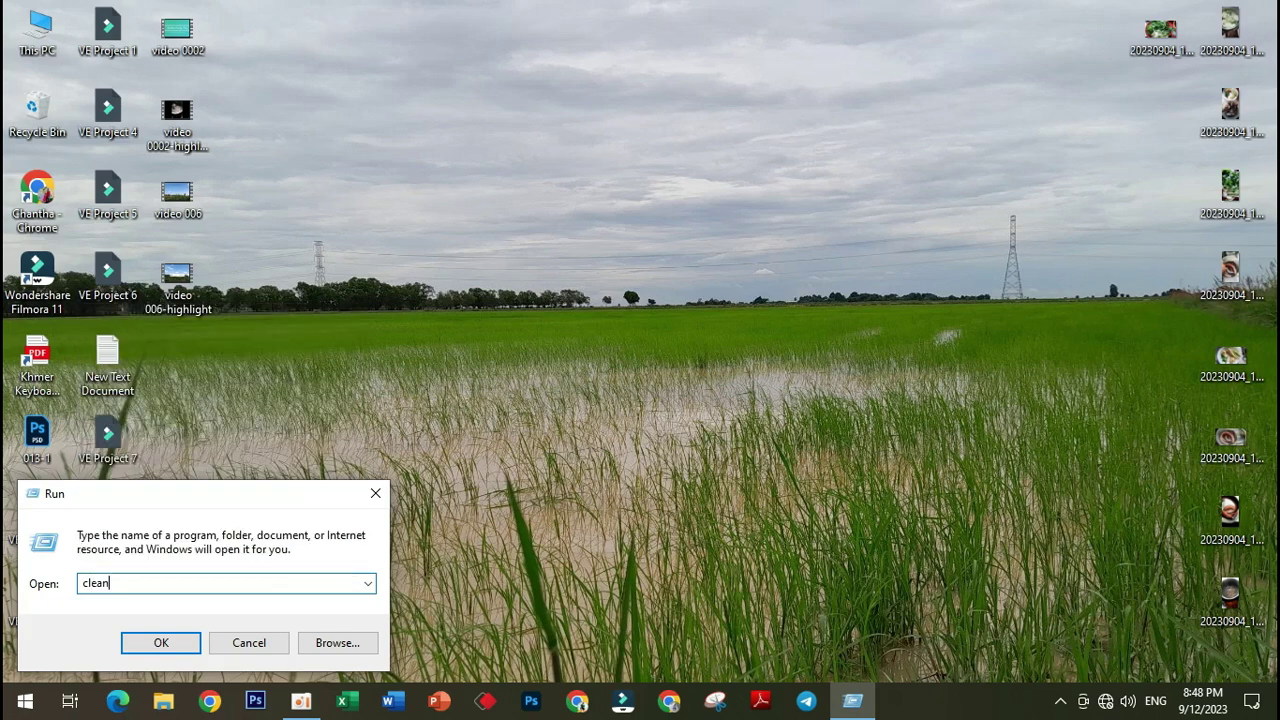
text(mgr)
key(Return)
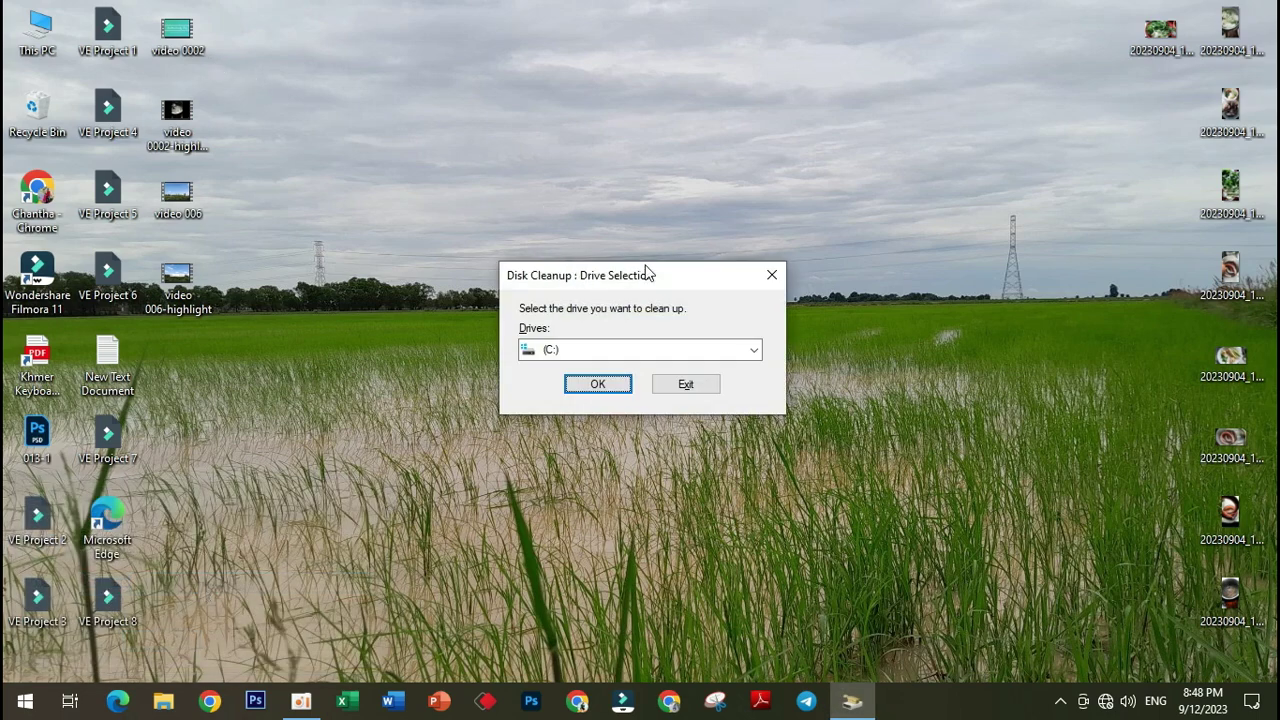
Choose drive C: for the cleanup and add the Recycle Bin to the files to delete.
drag(652, 276, 648, 138)
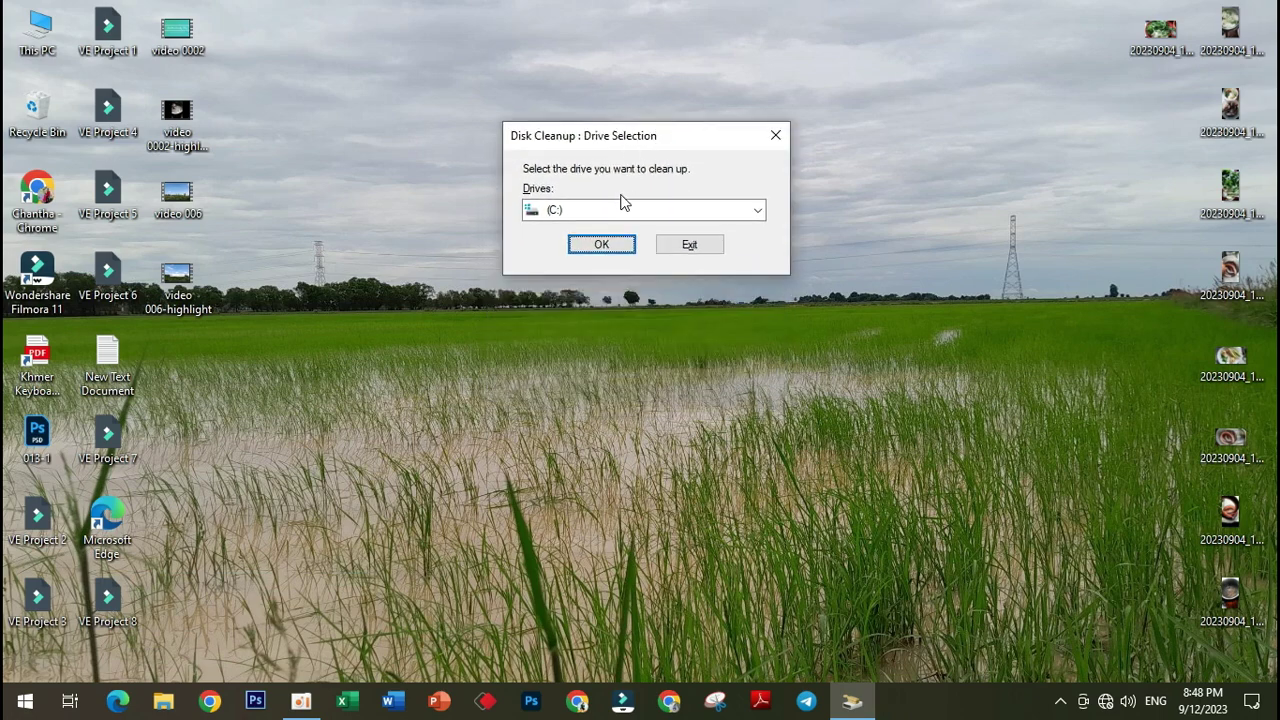
click(619, 243)
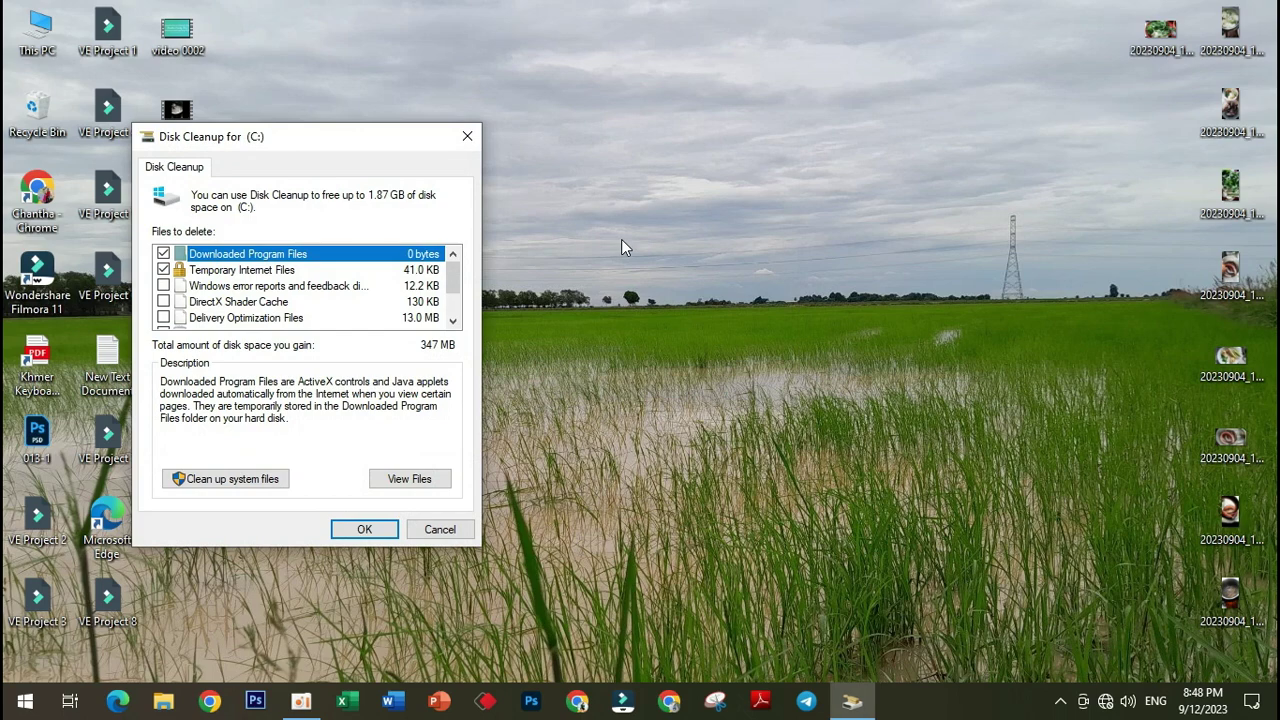
drag(456, 272, 452, 296)
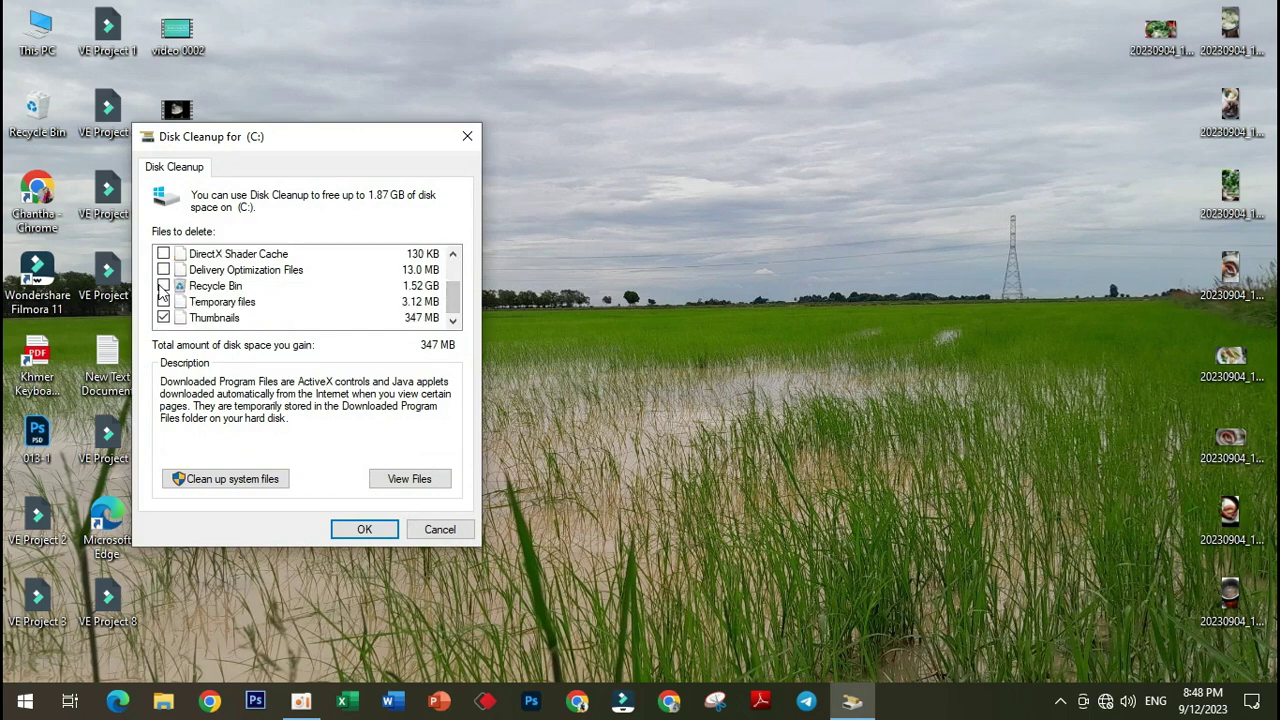
click(164, 286)
scroll(258, 297, up, 2)
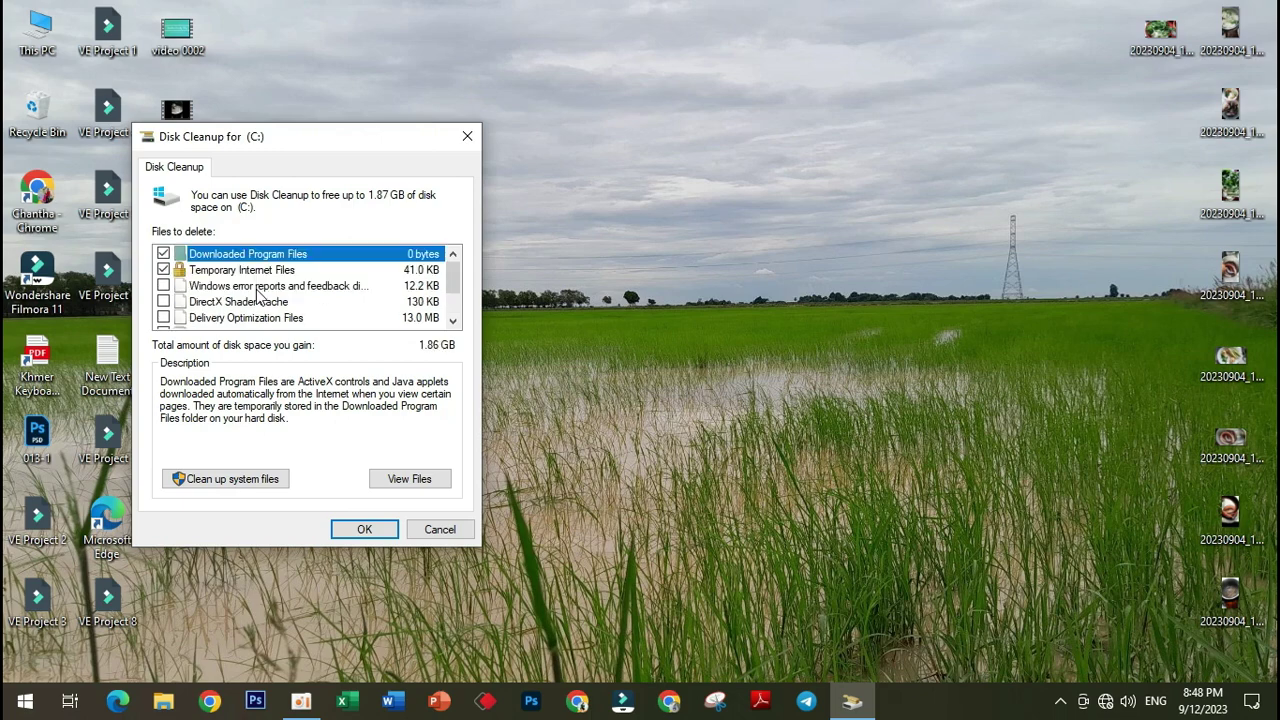
scroll(258, 297, down, 2)
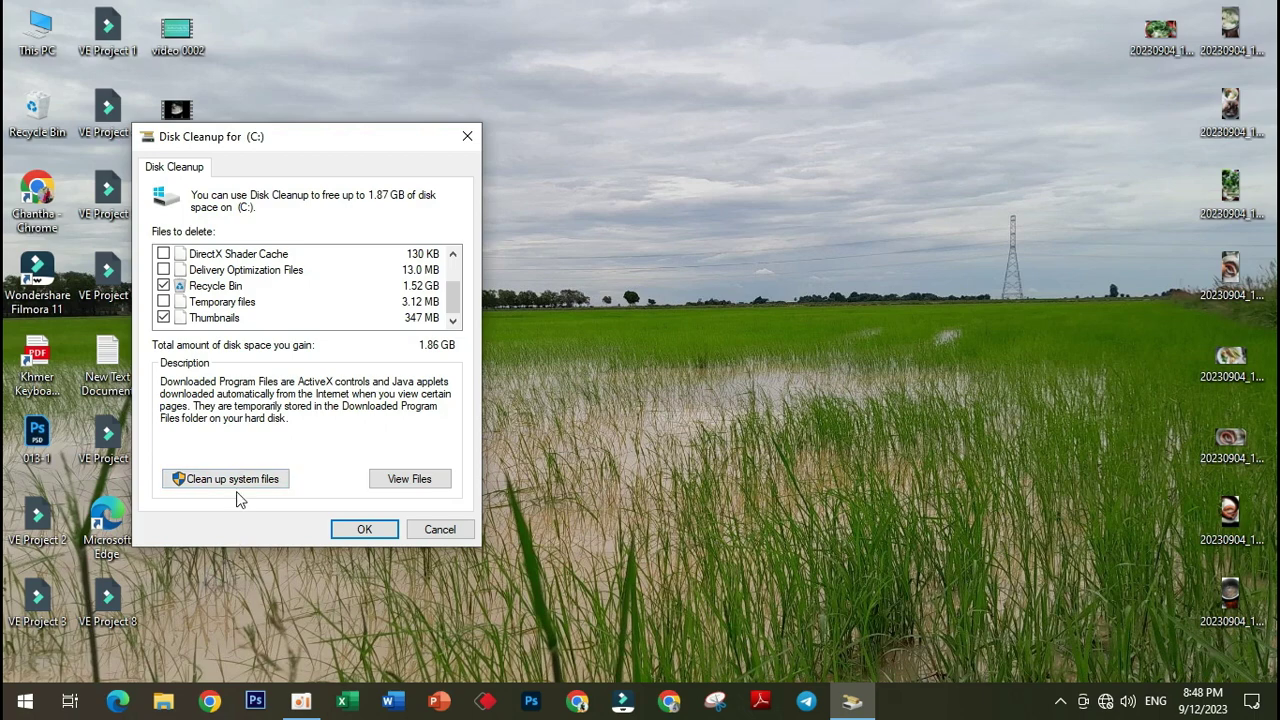
Permanently delete the file categories chosen for drive C: and refresh the desktop.
click(376, 533)
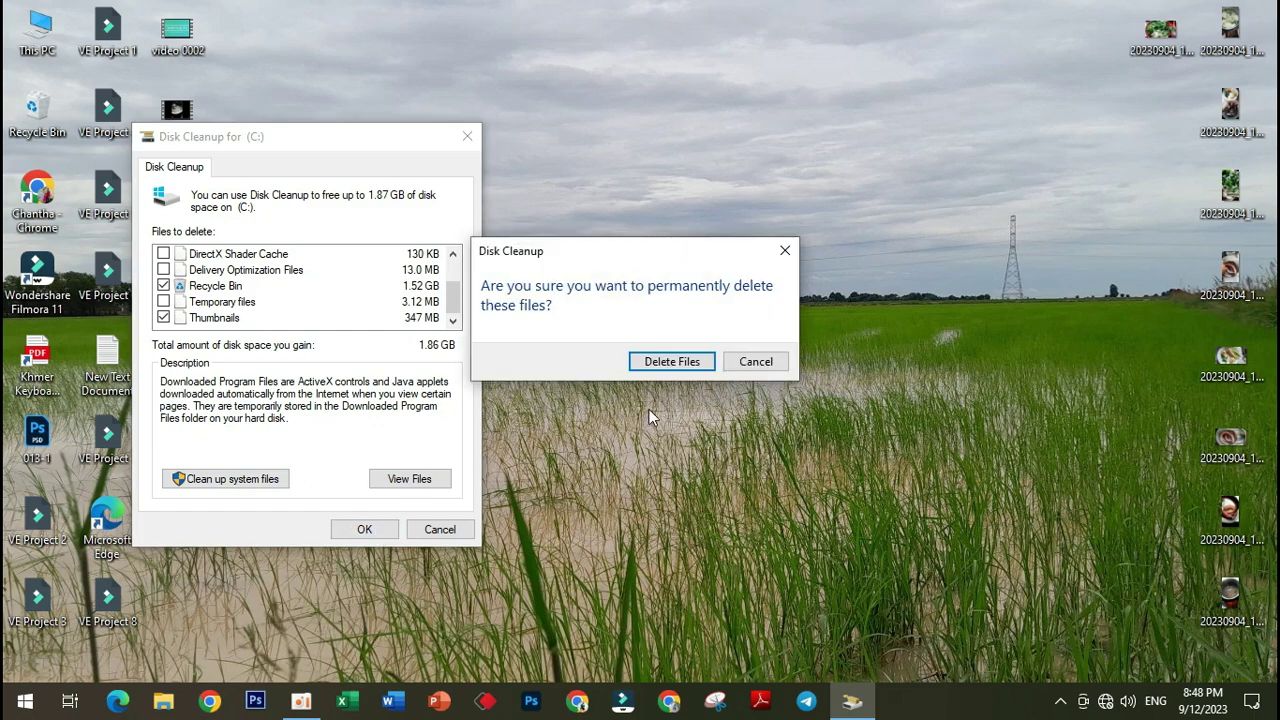
click(673, 362)
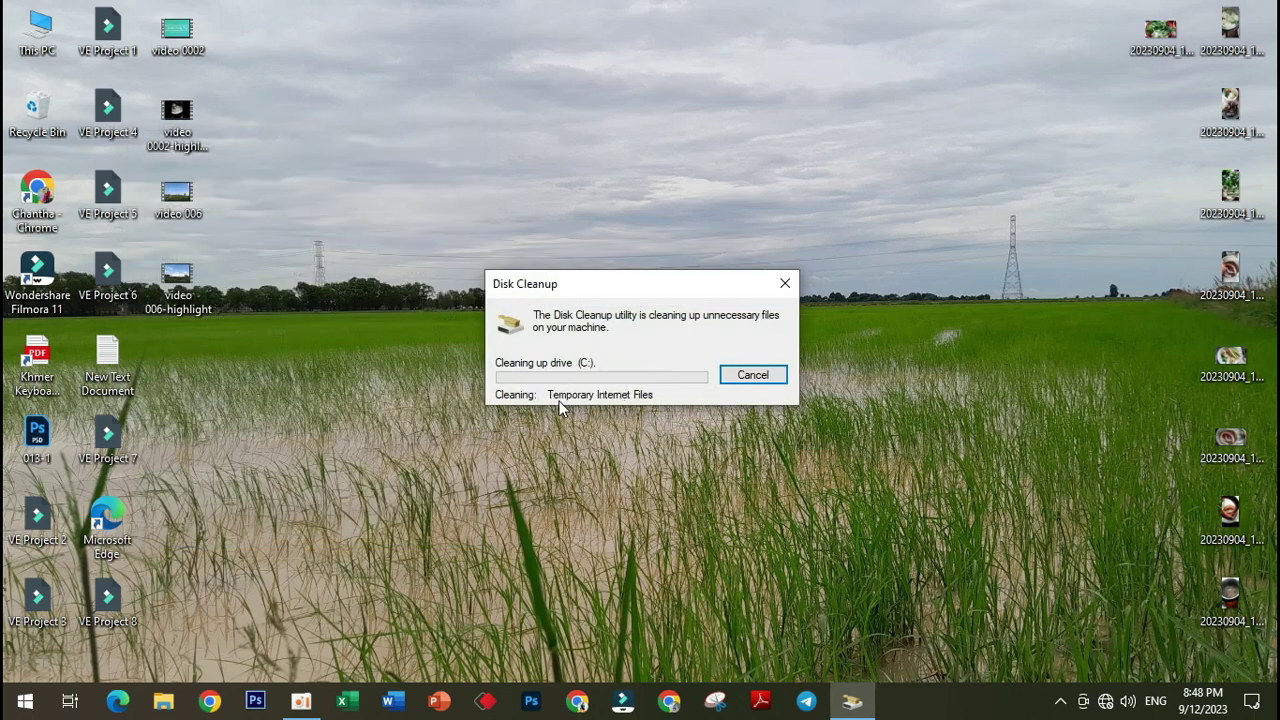
drag(637, 289, 571, 242)
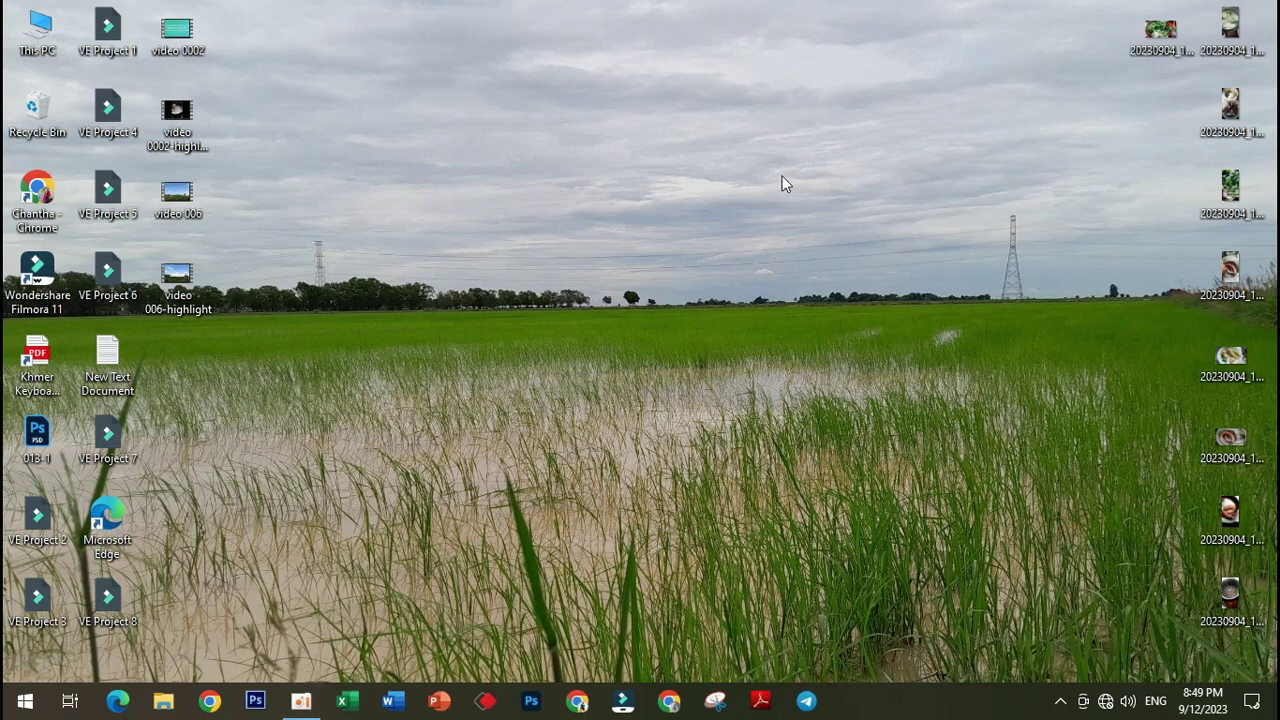
right_click(557, 226)
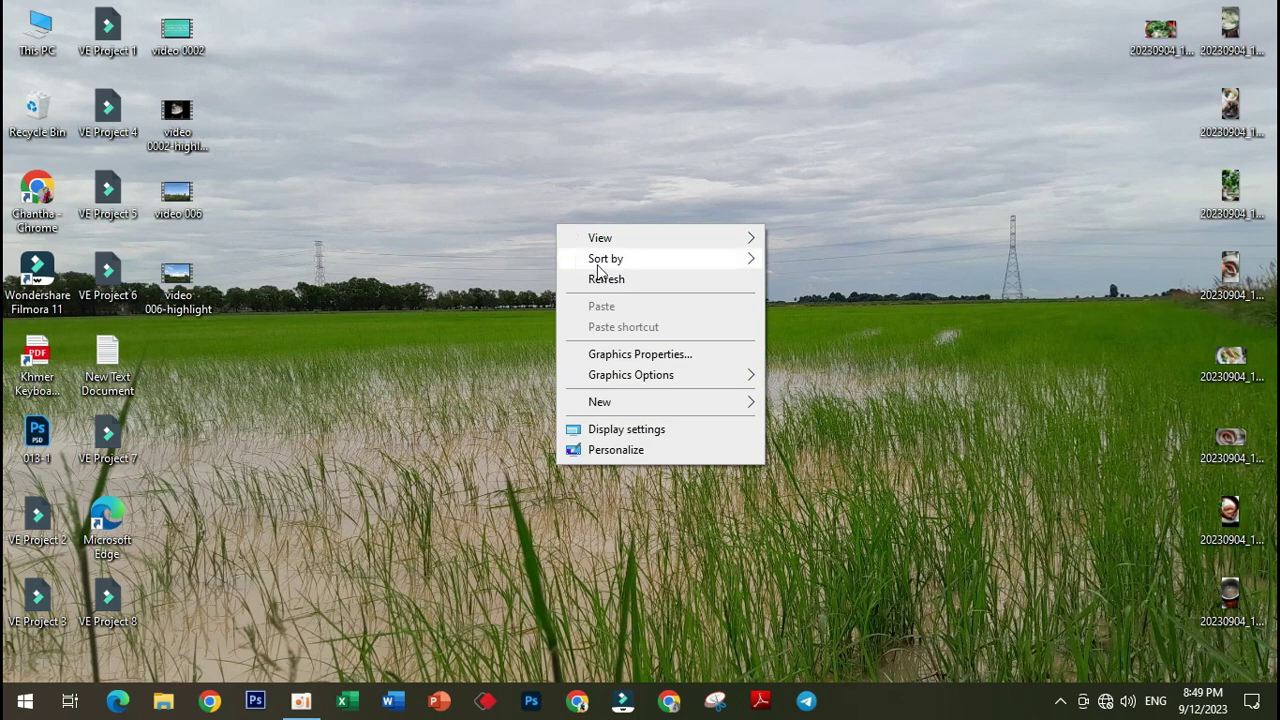
click(608, 280)
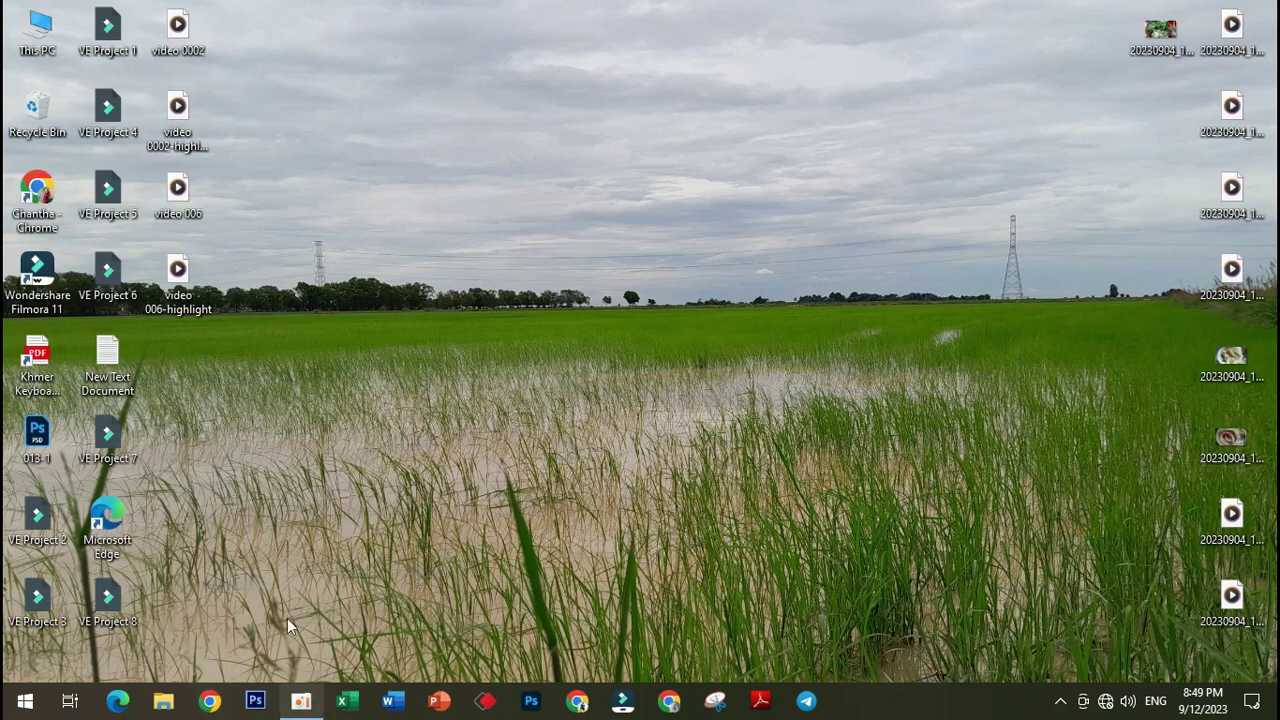
key(F2)
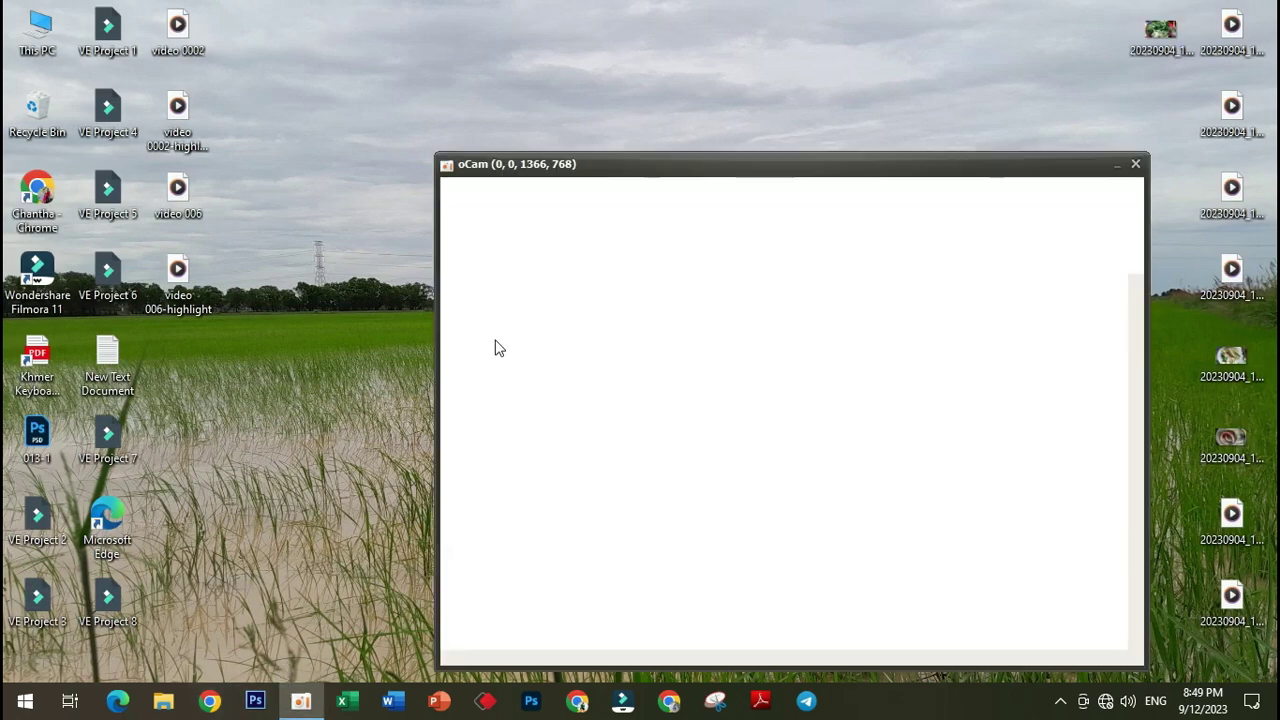